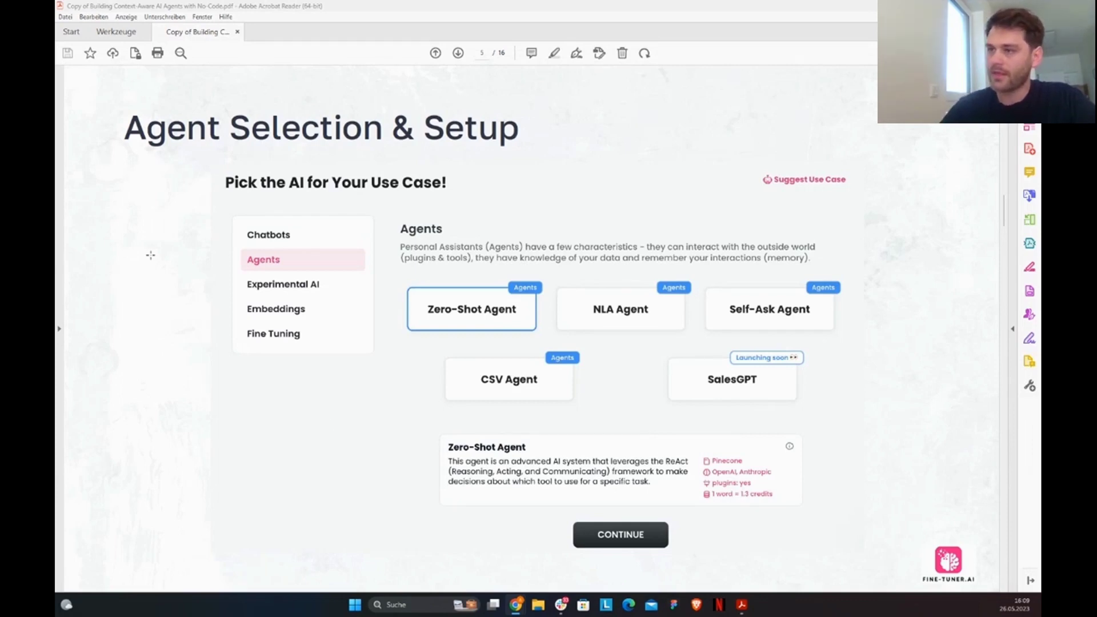
- Advance the slide deck to page 6, the SalesGPT context-aware sales agent slide
left_click(262, 411)
left_click(155, 364)
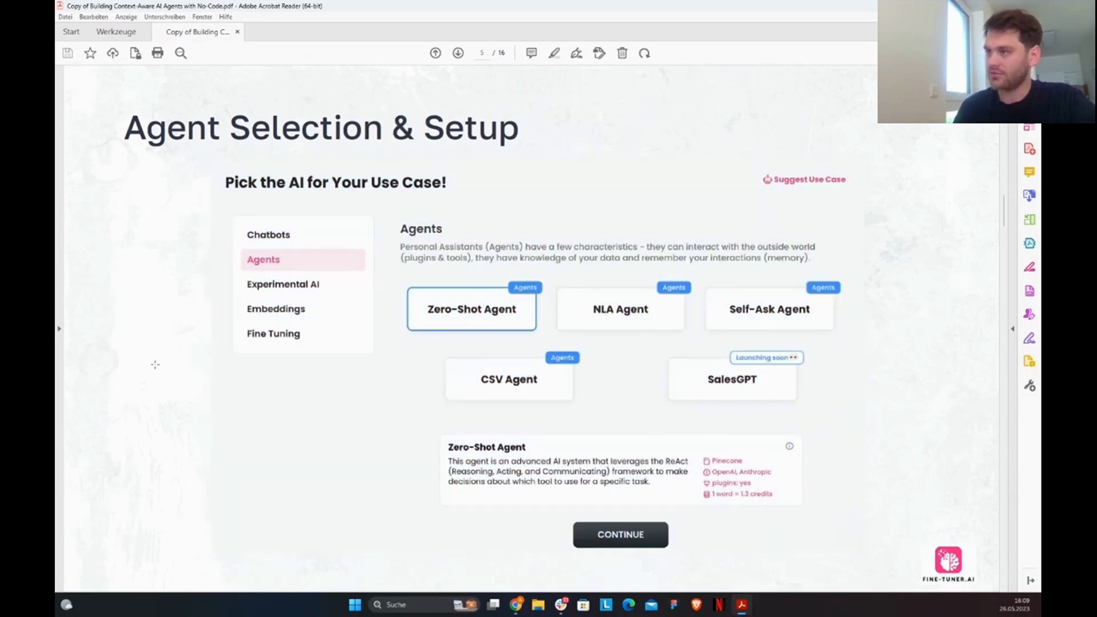
key("Right")
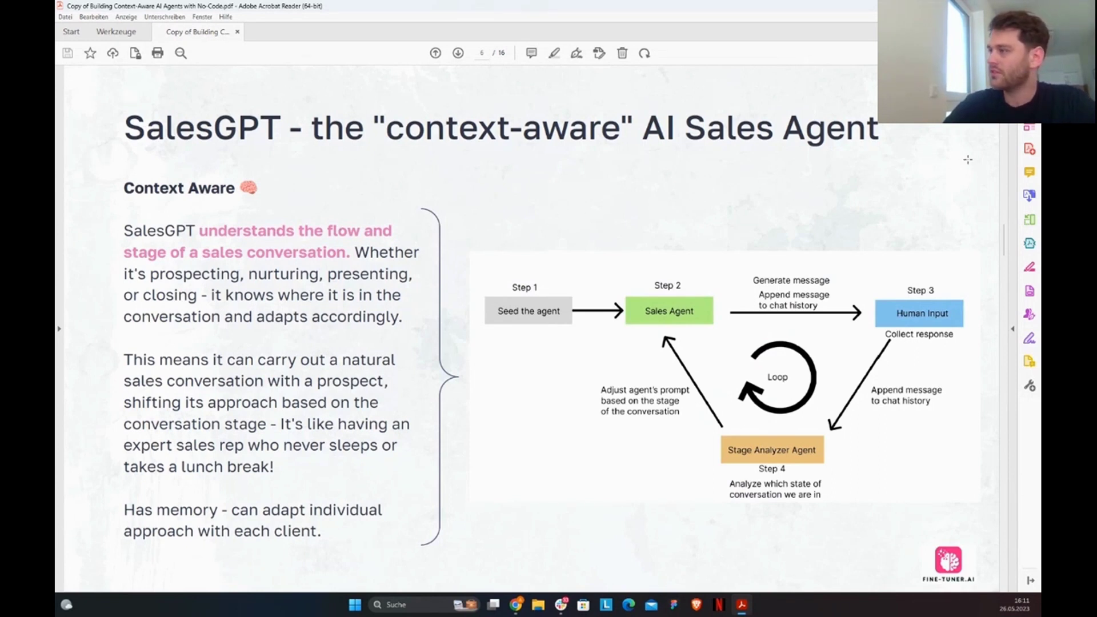
- Scroll to page 7, the Use cases slide listing five SalesGPT applications
scroll(1006, 126, "down", 1)
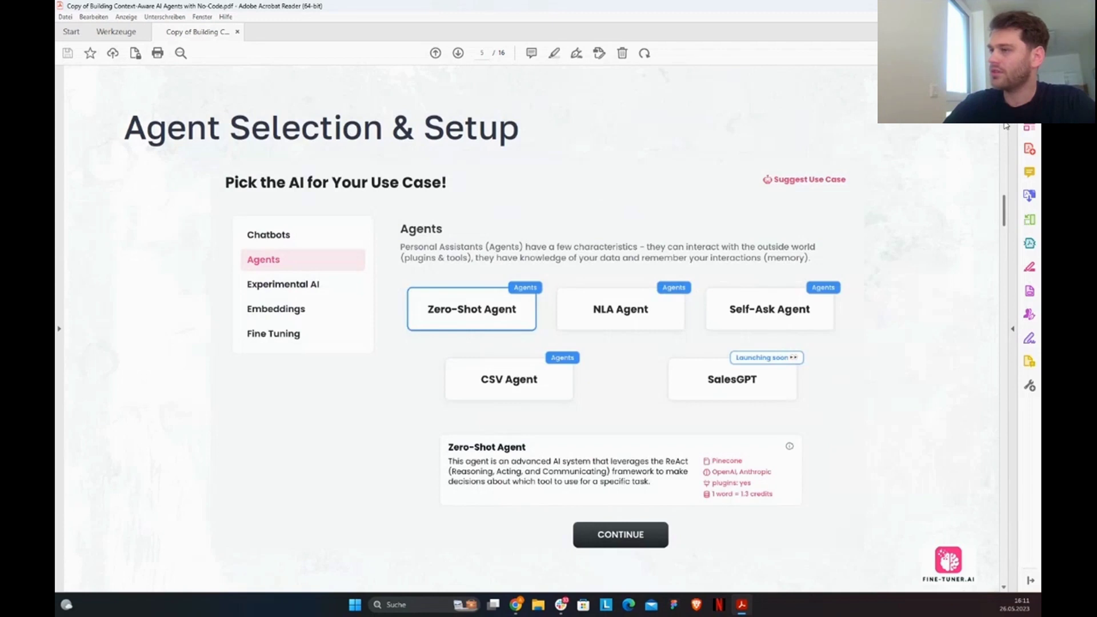
scroll(842, 178, "up", 1)
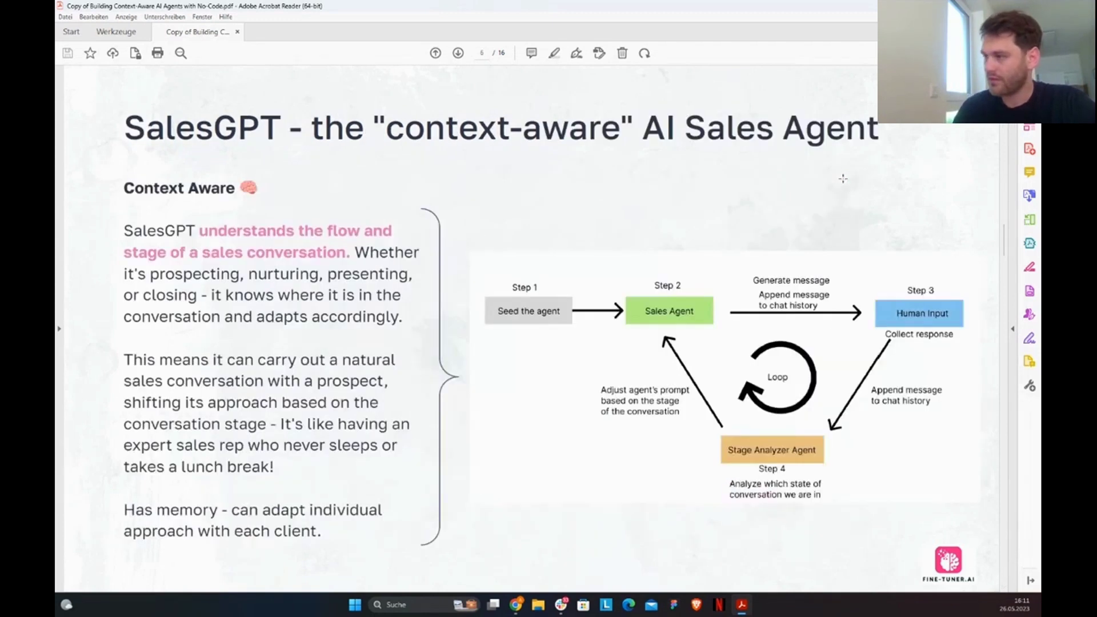
scroll(842, 178, "down", 1)
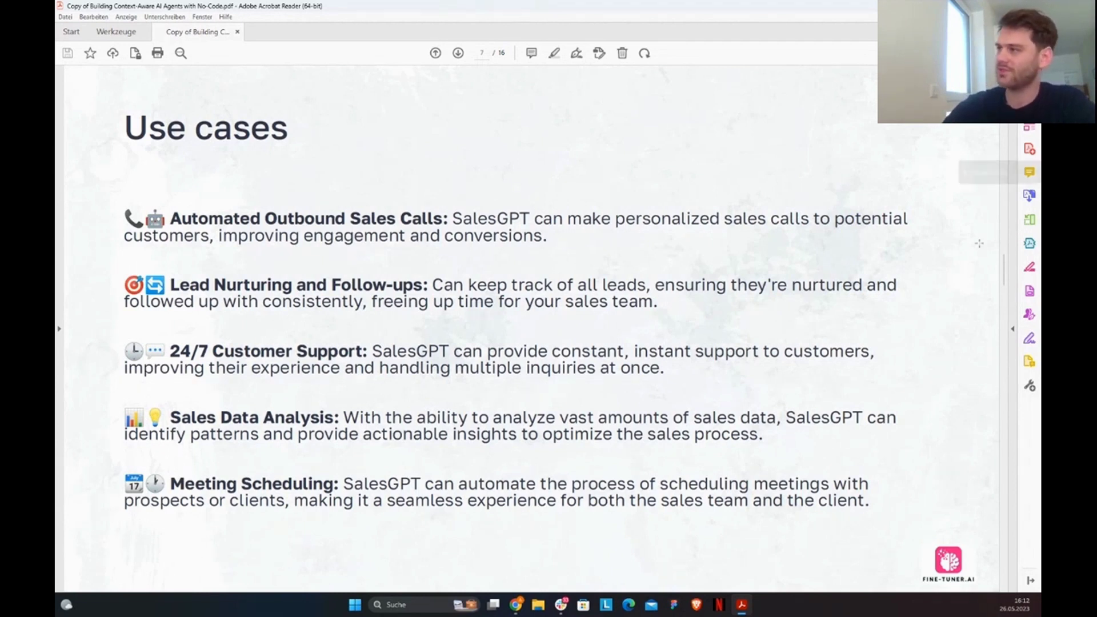
- Page past the Agent Teams slide to page 11, Customization, covering Agent Config and Tools
left_click(919, 161)
left_click(945, 196)
key("Page_Down")
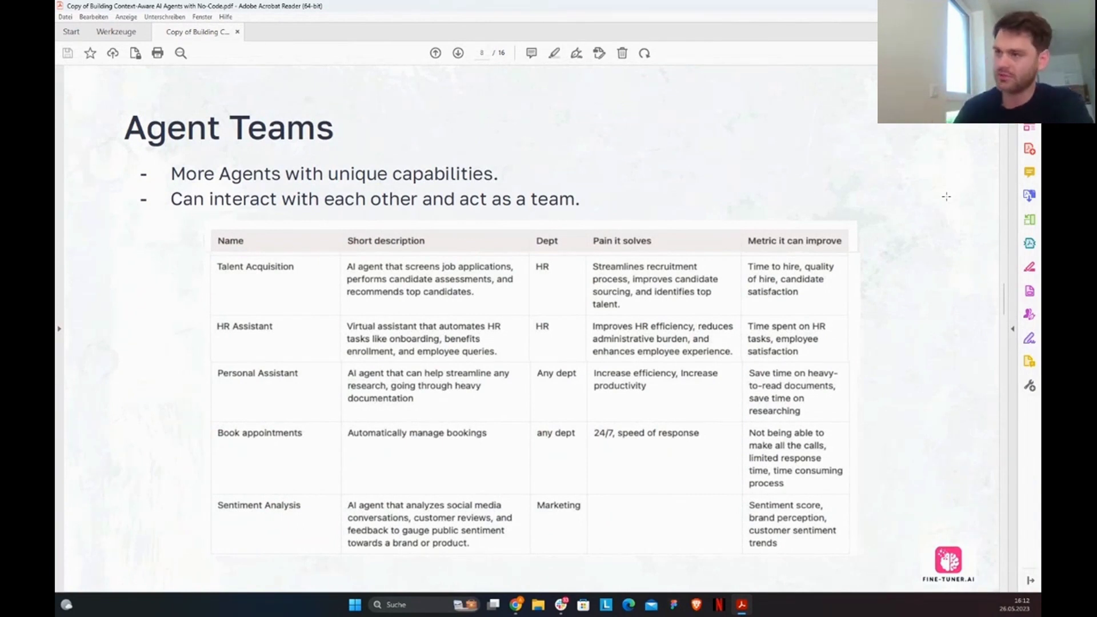
key("Left")
key("Left")
key("Left")
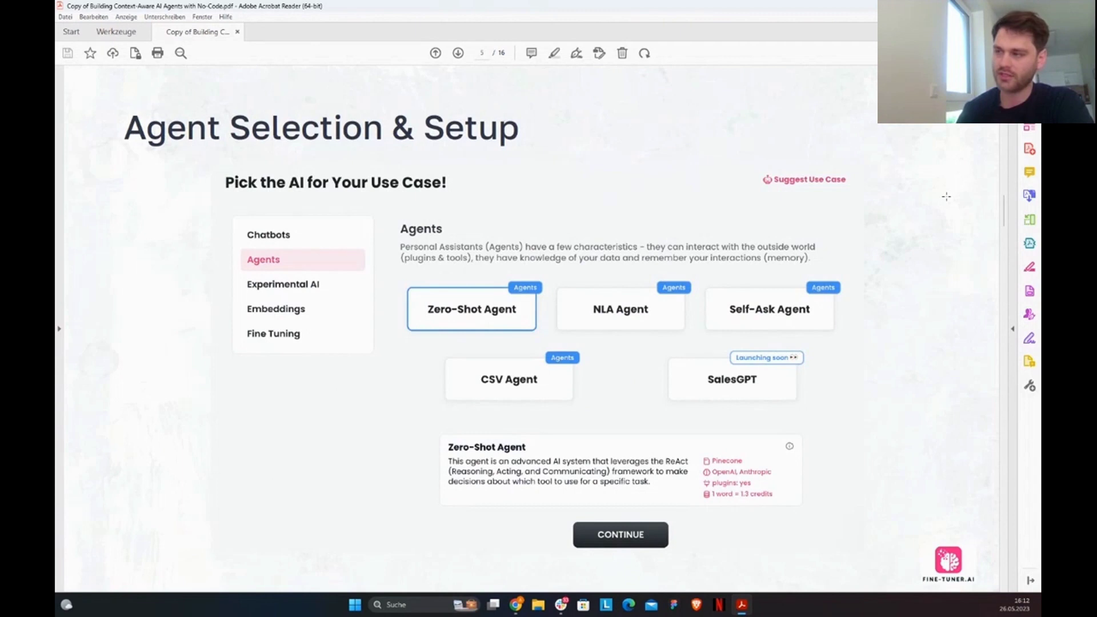
scroll(946, 196, "down", 3)
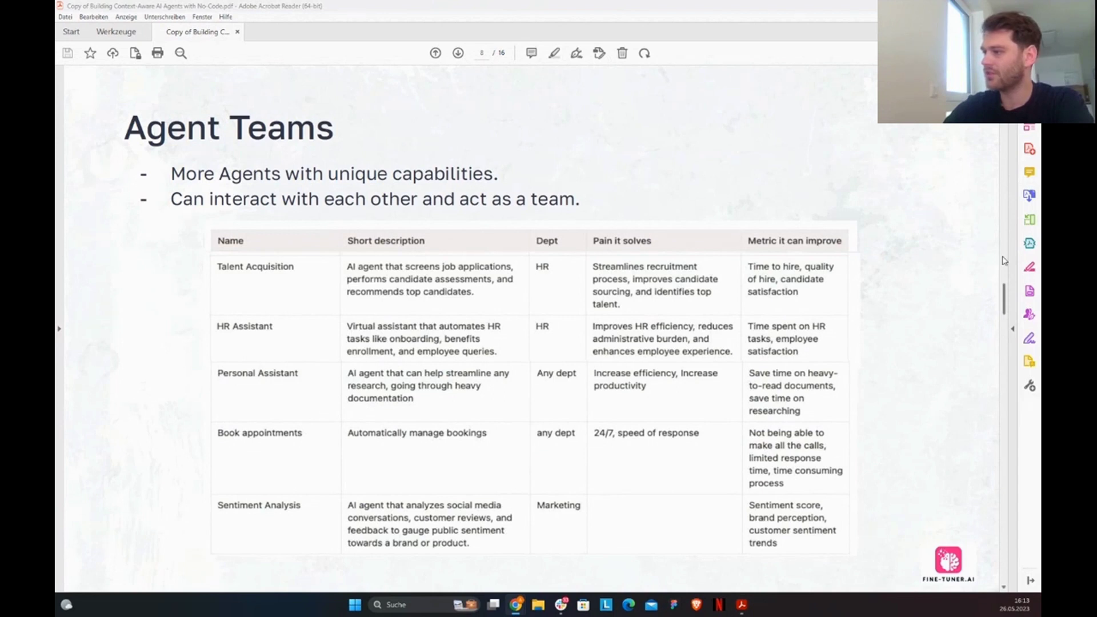
scroll(1004, 260, "down", 1)
scroll(971, 269, "up", 1)
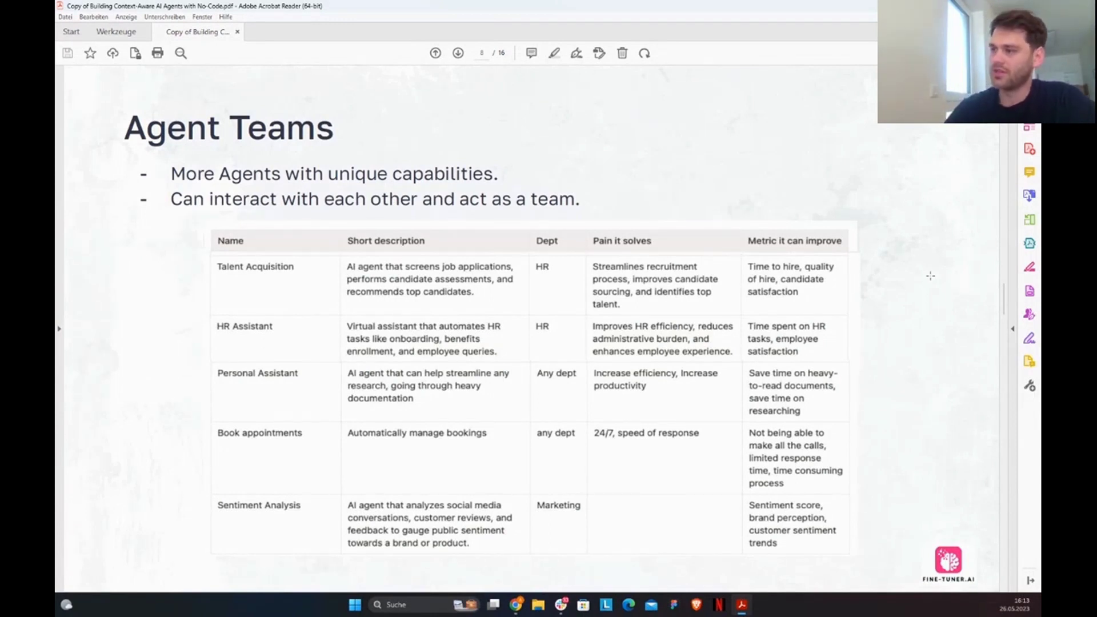
scroll(930, 276, "down", 3)
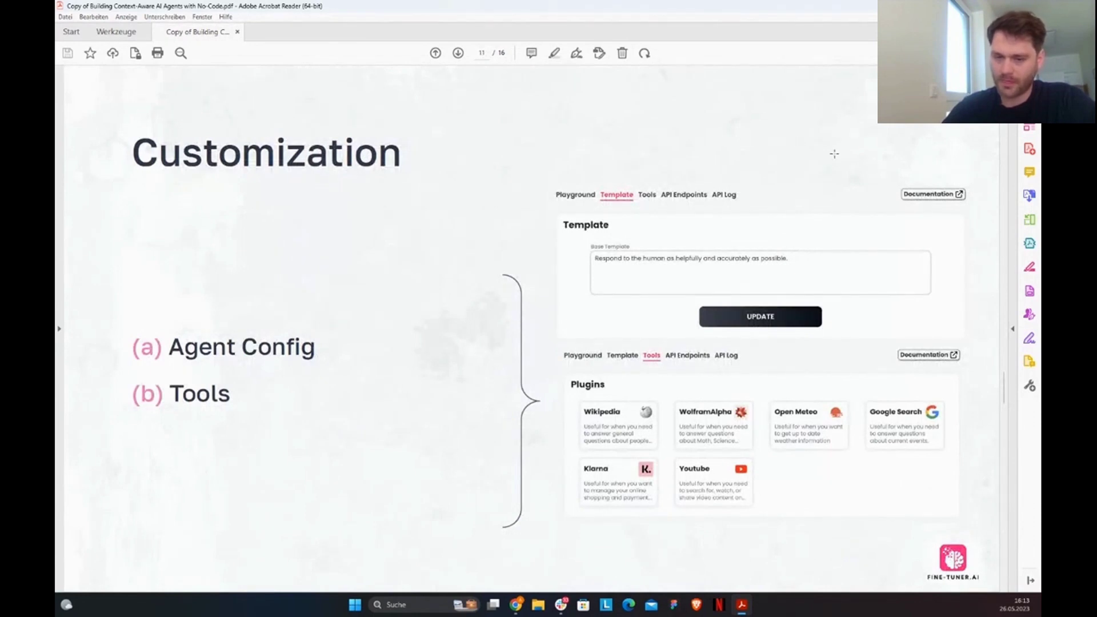
scroll(832, 152, "up", 2)
scroll(832, 151, "down", 2)
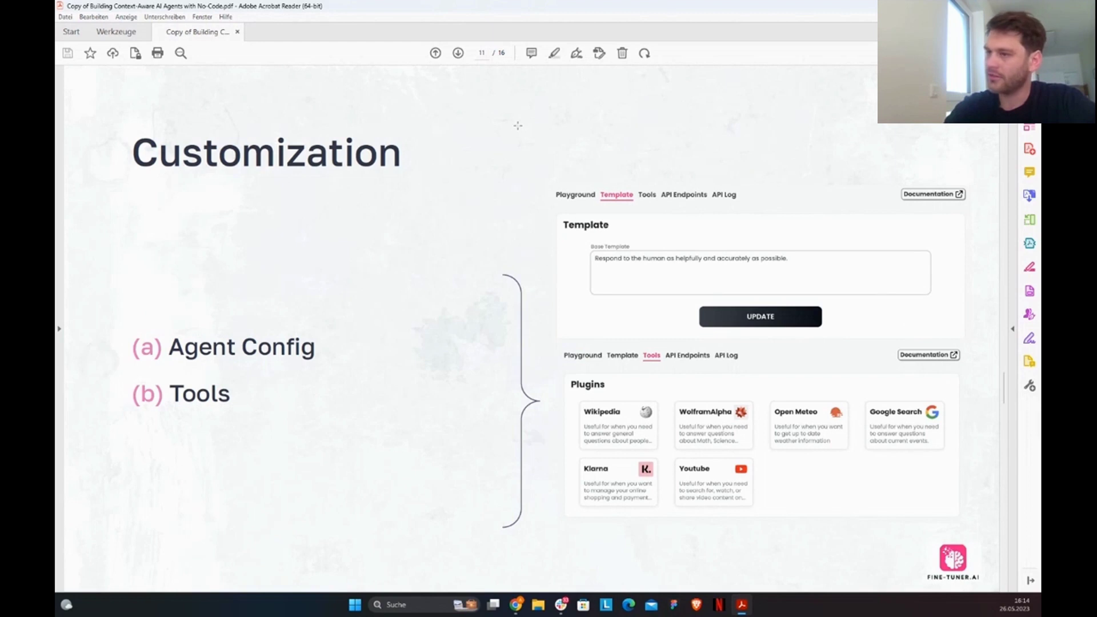
- Advance to page 13, What's for next week?, then switch to the Fine-Tuner.ai portal in Chrome
key("Right")
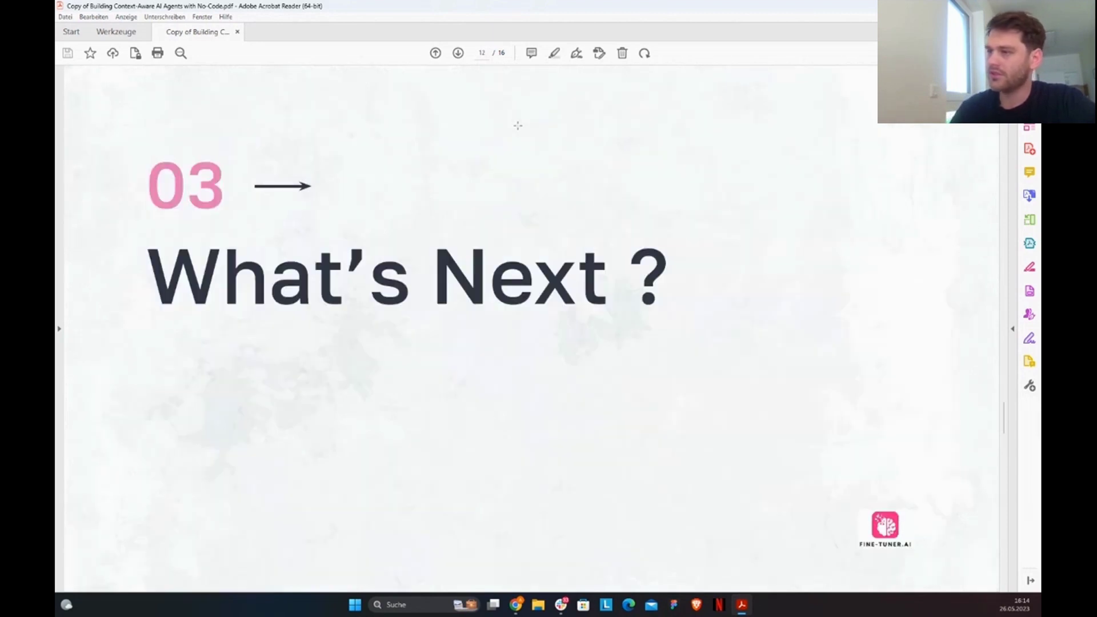
key("Right")
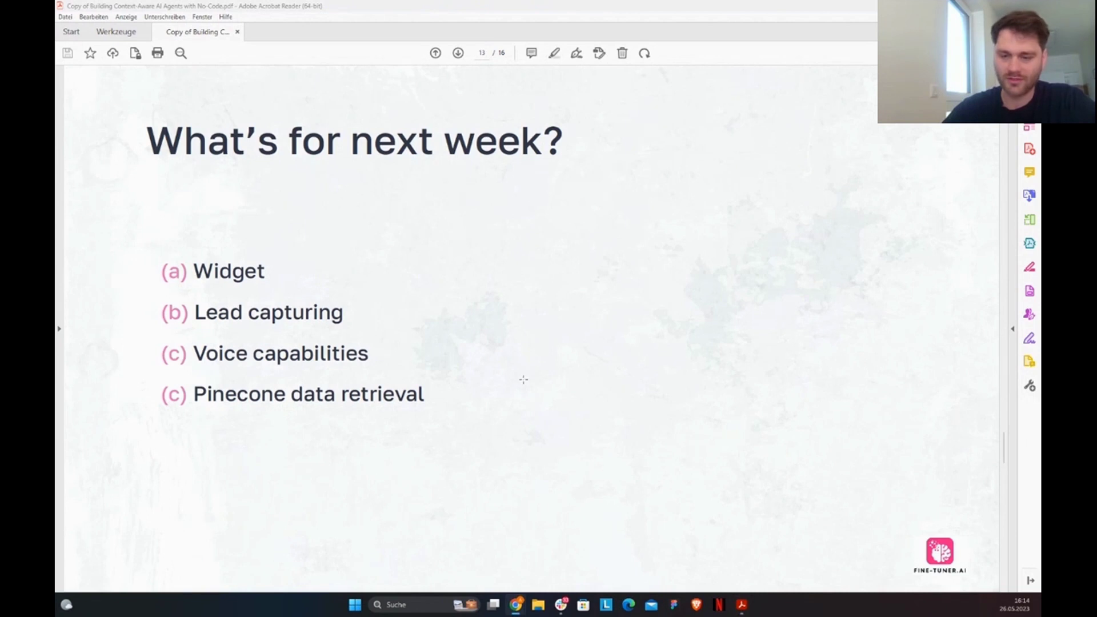
left_click(642, 402)
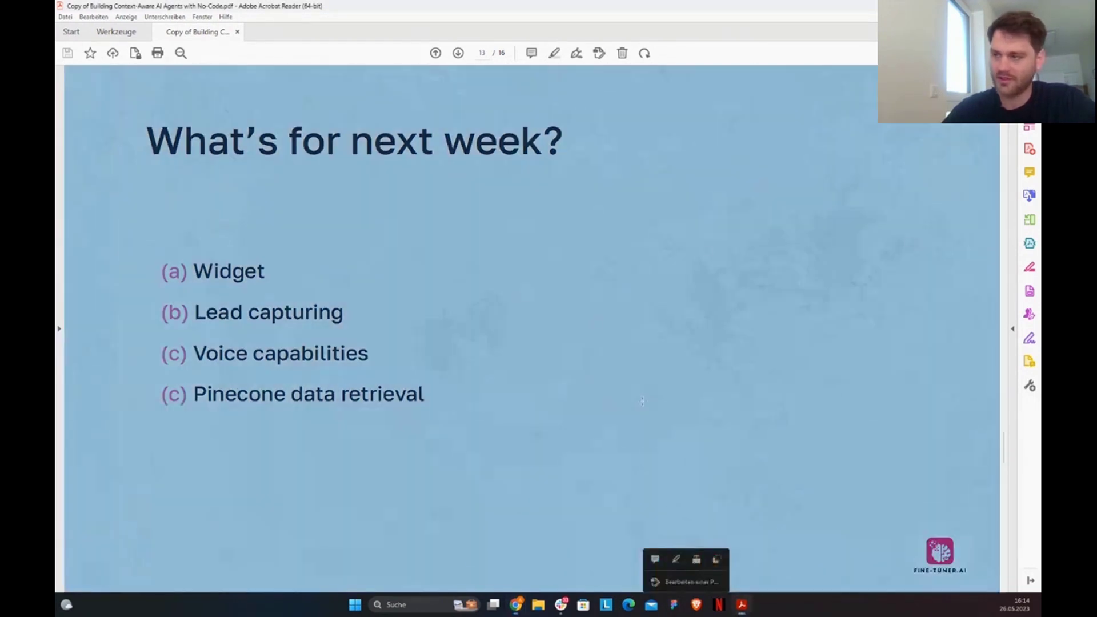
left_click(629, 392)
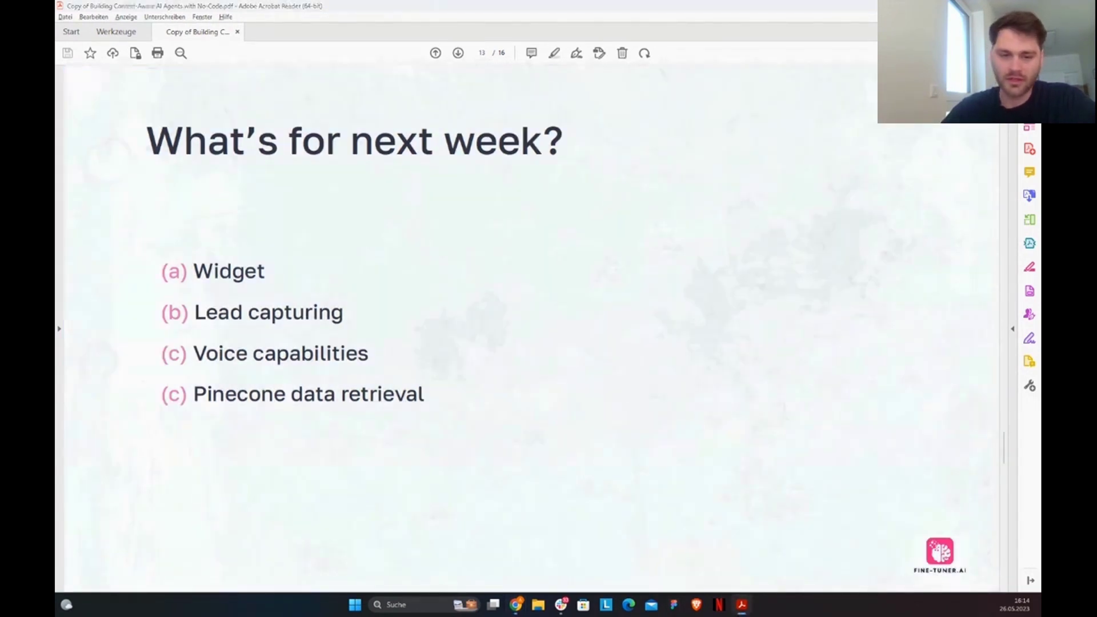
key("alt+Tab")
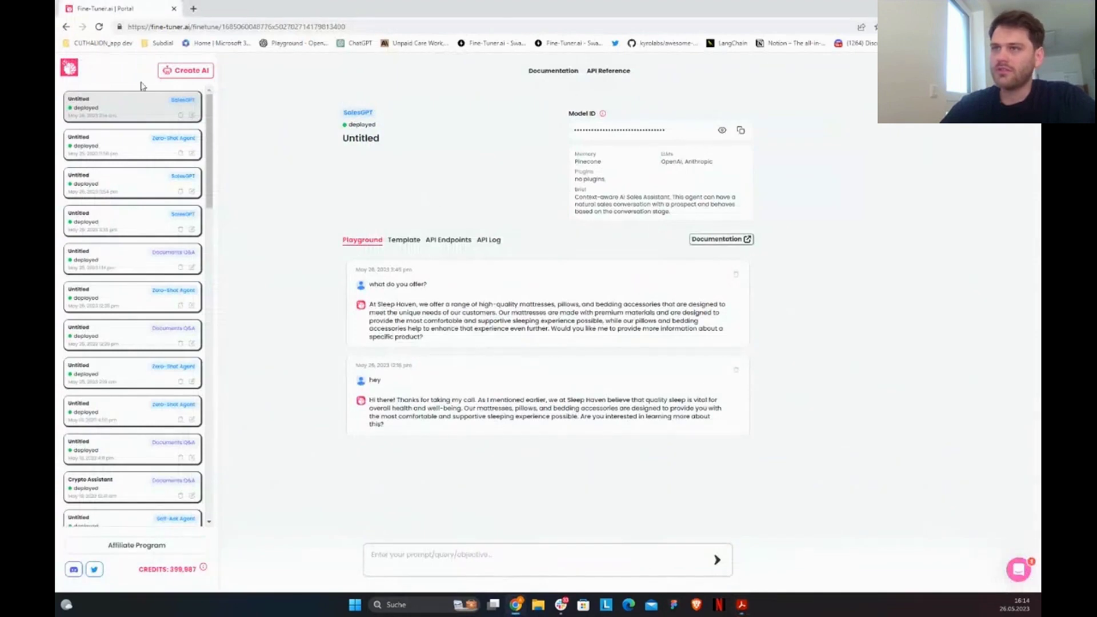
- Create a new AI from the Agents category using the SalesGPT card
left_click(184, 71)
left_click(361, 223)
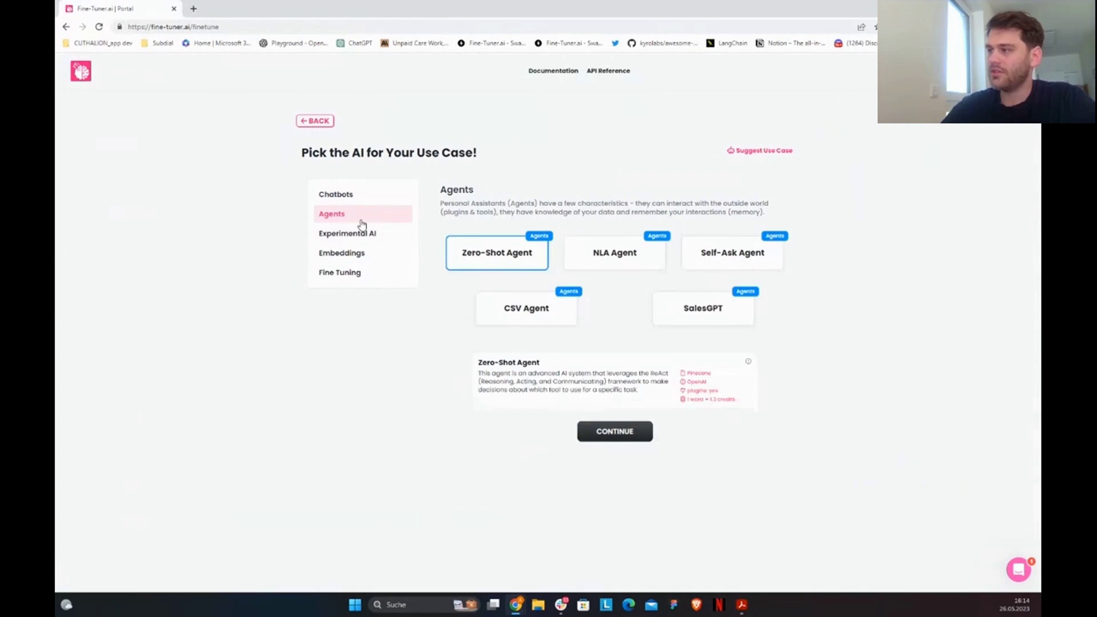
left_click(658, 317)
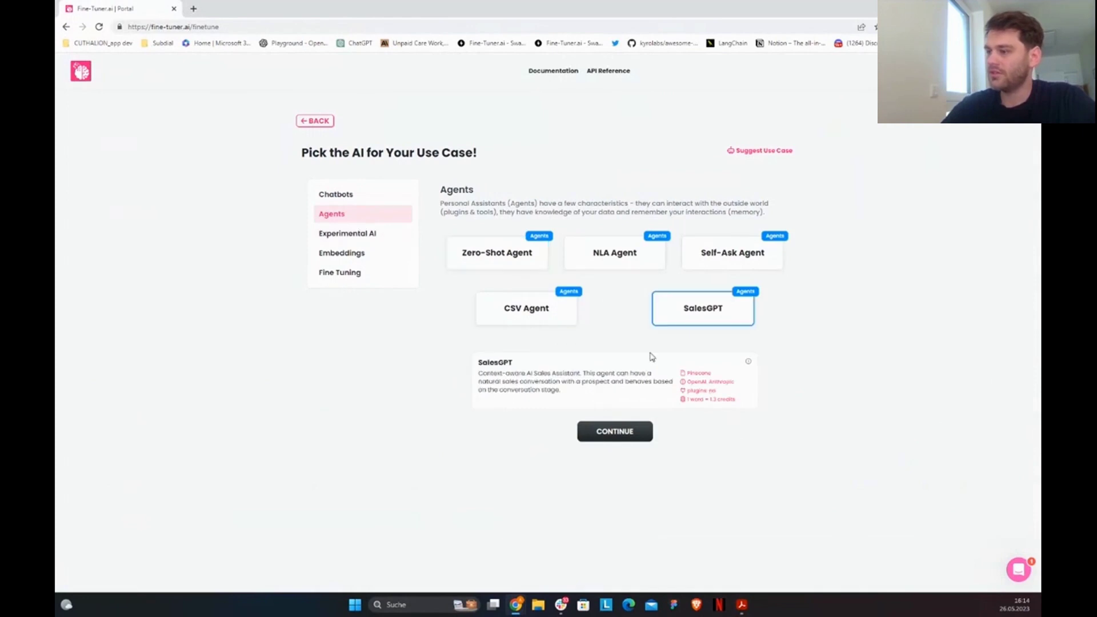
left_click(615, 433)
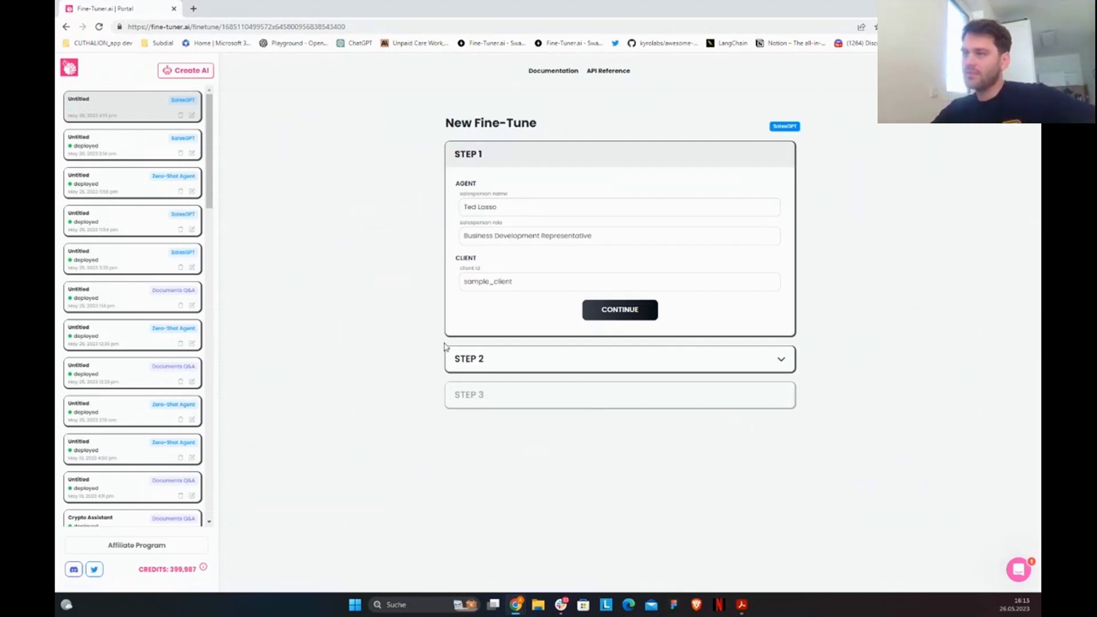
- Inspect the Step 1 salesperson name, Business Development Representative role and sample_client id
double_click(529, 209)
key("ctrl+a")
left_click(527, 210)
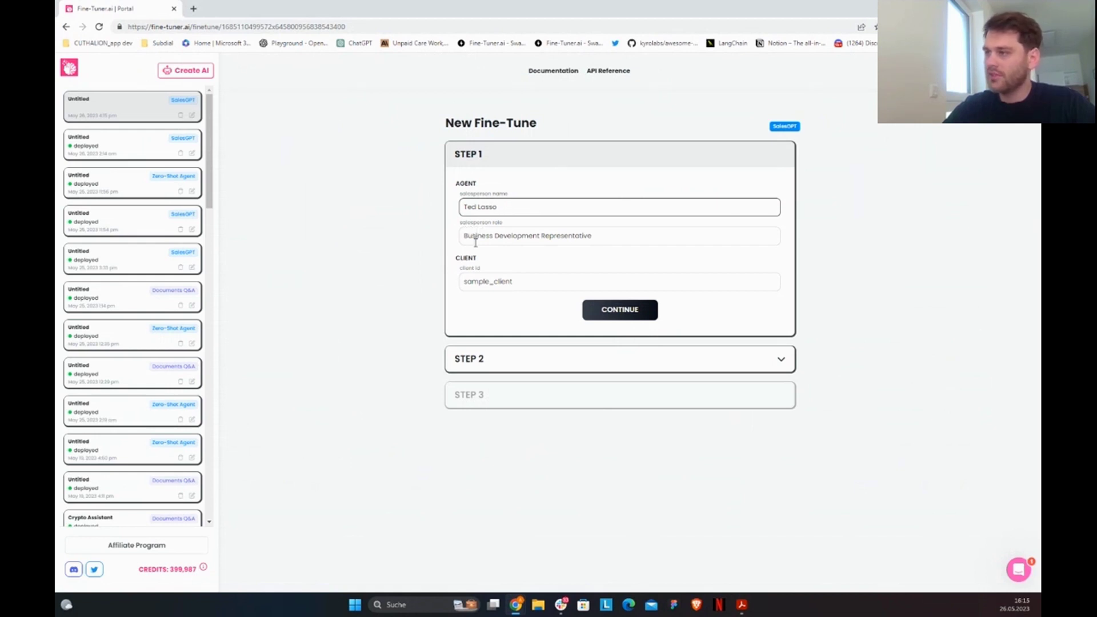
left_click(573, 265)
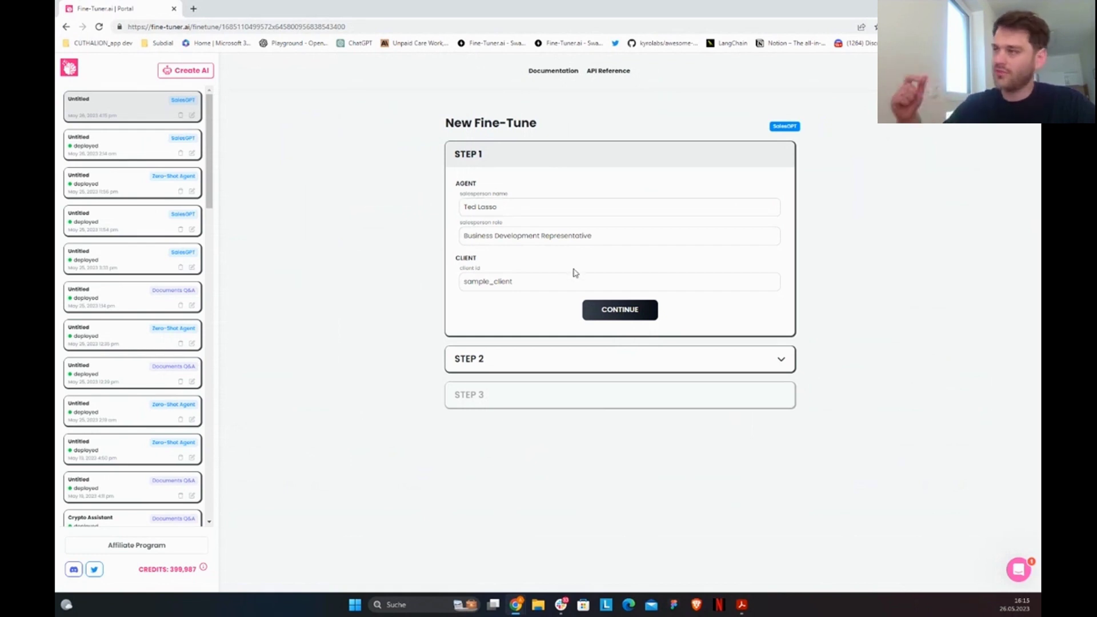
double_click(513, 284)
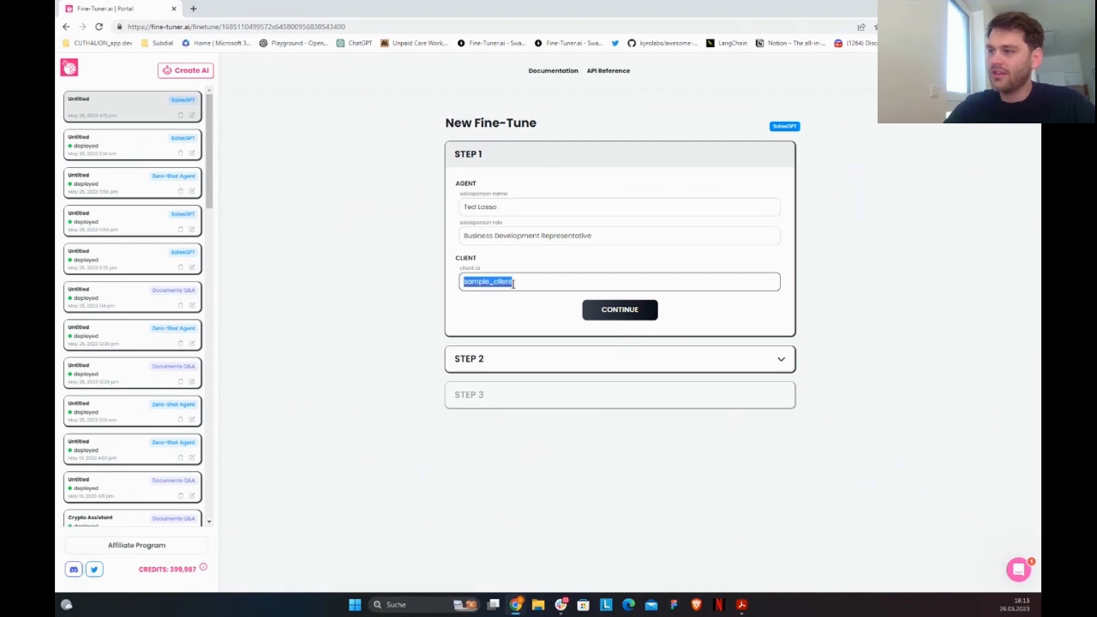
left_click(523, 280)
double_click(525, 282)
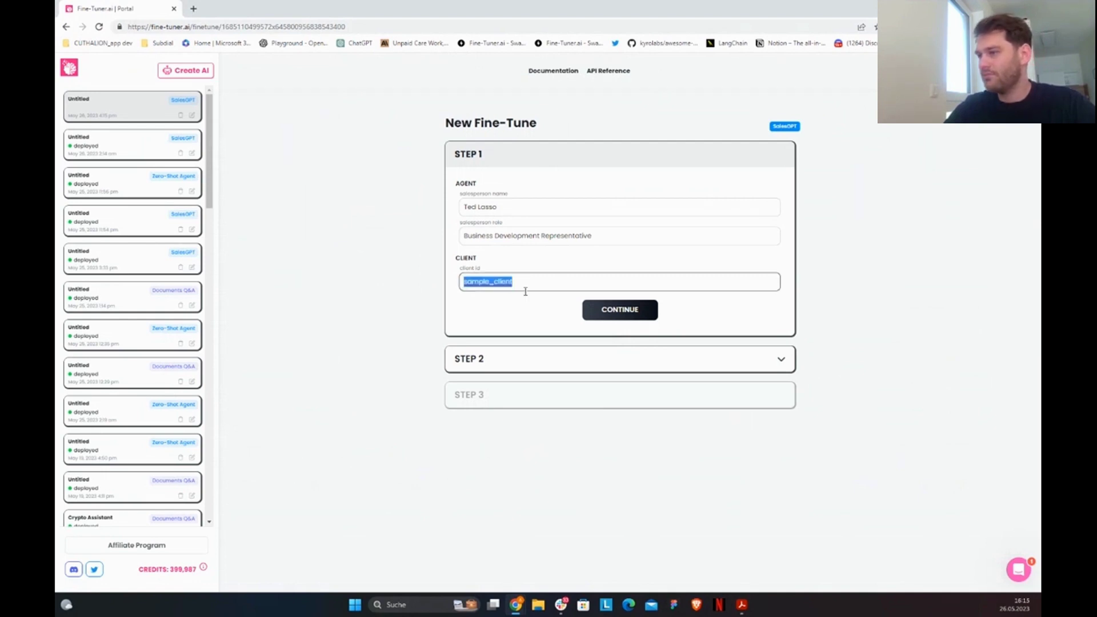
left_click(526, 280)
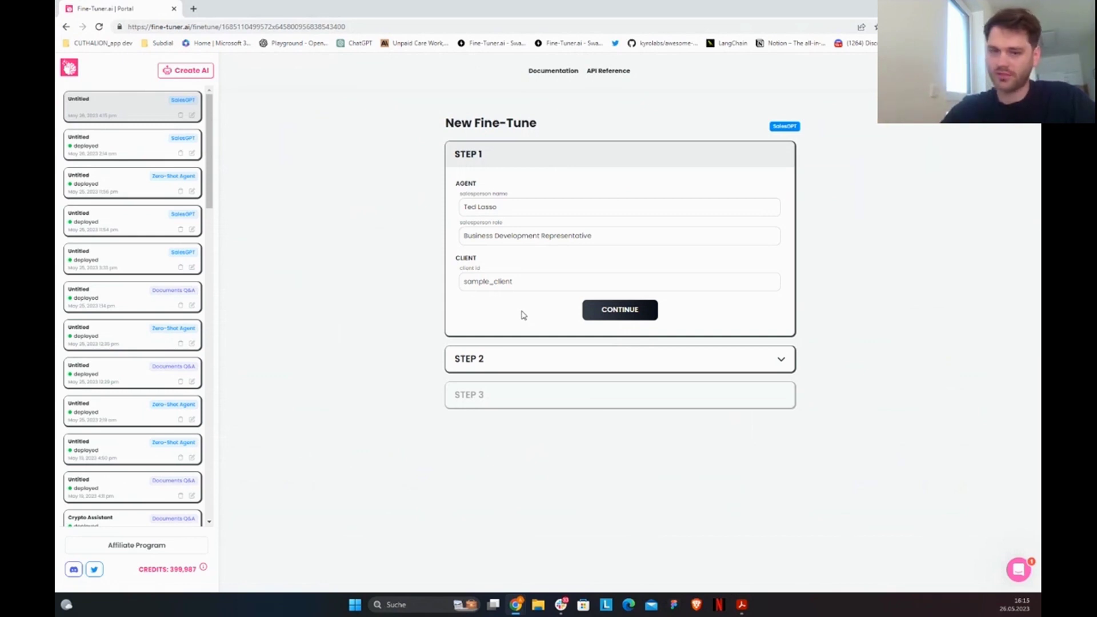
- Append 2 to make the client id sample_client2, then continue past the Sleep Haven company details
left_click(618, 311)
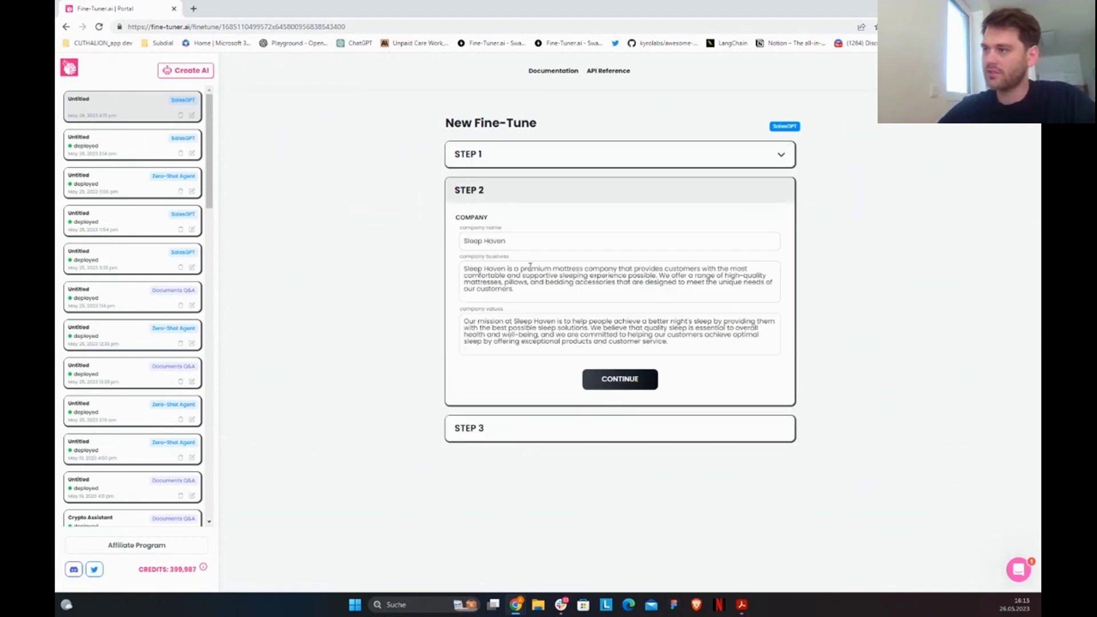
left_click(507, 160)
left_click(534, 289)
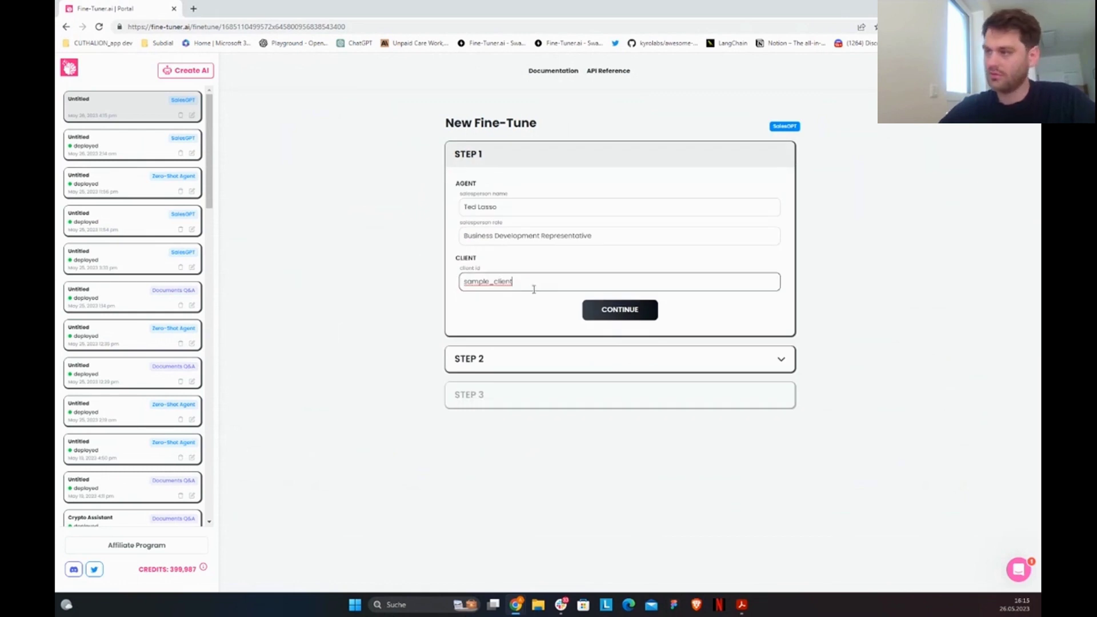
type("2")
left_click(617, 320)
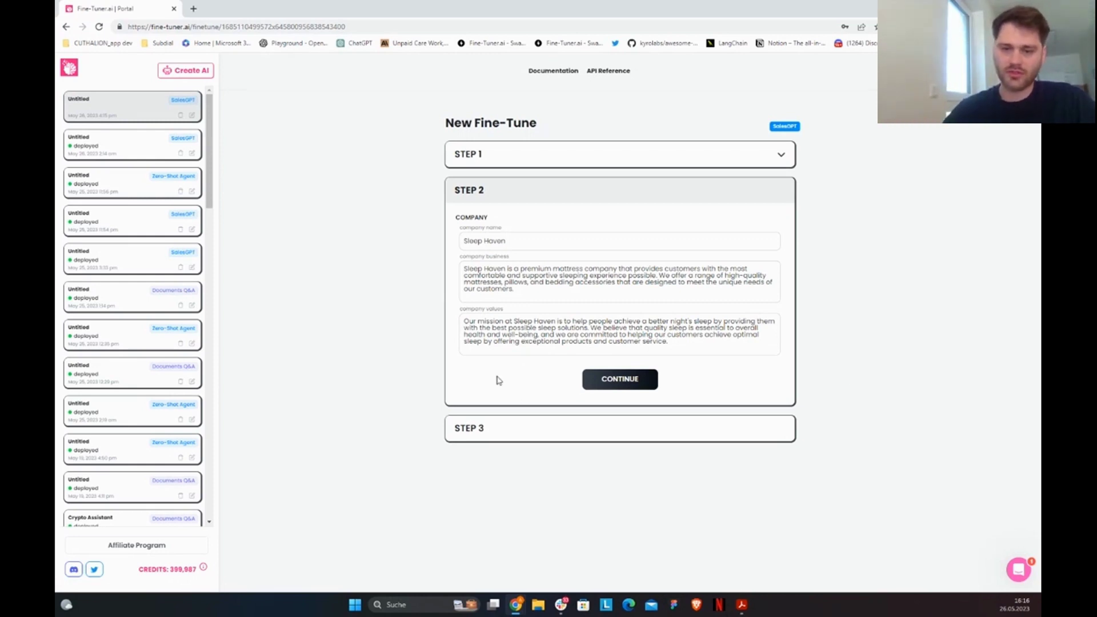
left_click(609, 386)
- Review Step 3: conversation type call, the mattress-sleep purpose, and stages from Introduction to Close
scroll(485, 332, "down", 2)
scroll(485, 332, "up", 2)
scroll(484, 332, "down", 2)
scroll(481, 336, "down", 1)
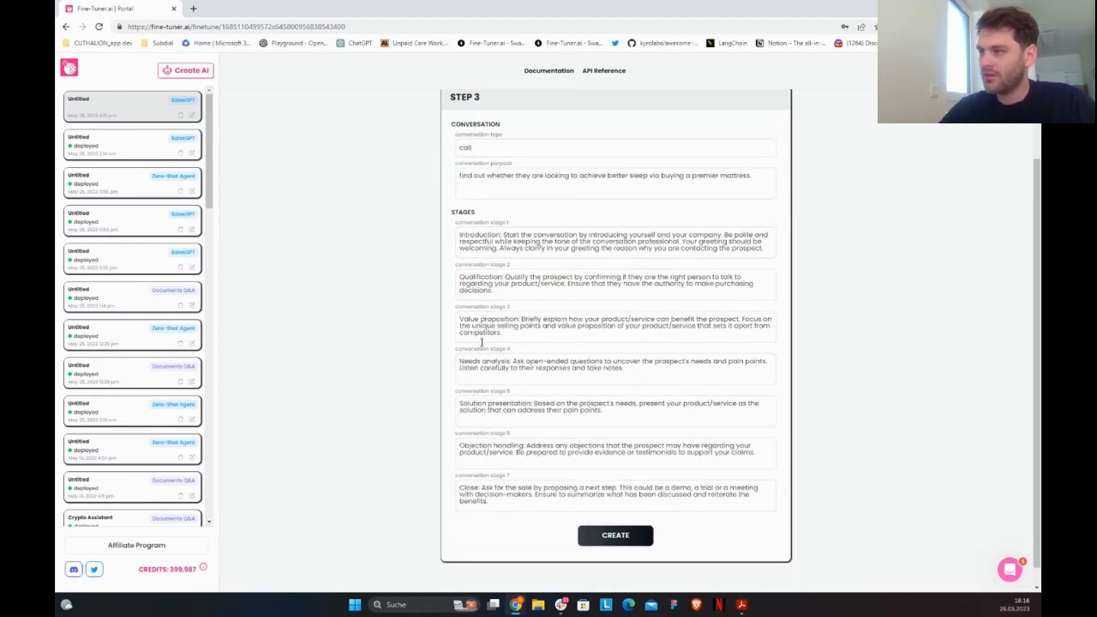
scroll(482, 342, "up", 2)
double_click(485, 245)
left_click(516, 298)
left_click(594, 259)
double_click(595, 258)
left_click(507, 259)
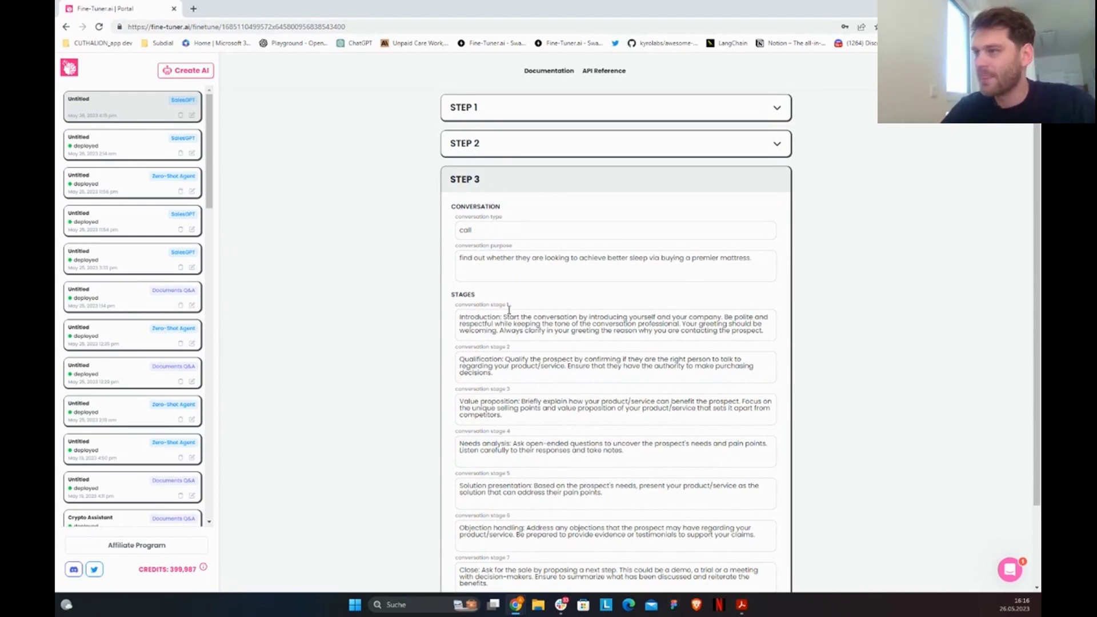
scroll(497, 285, "down", 2)
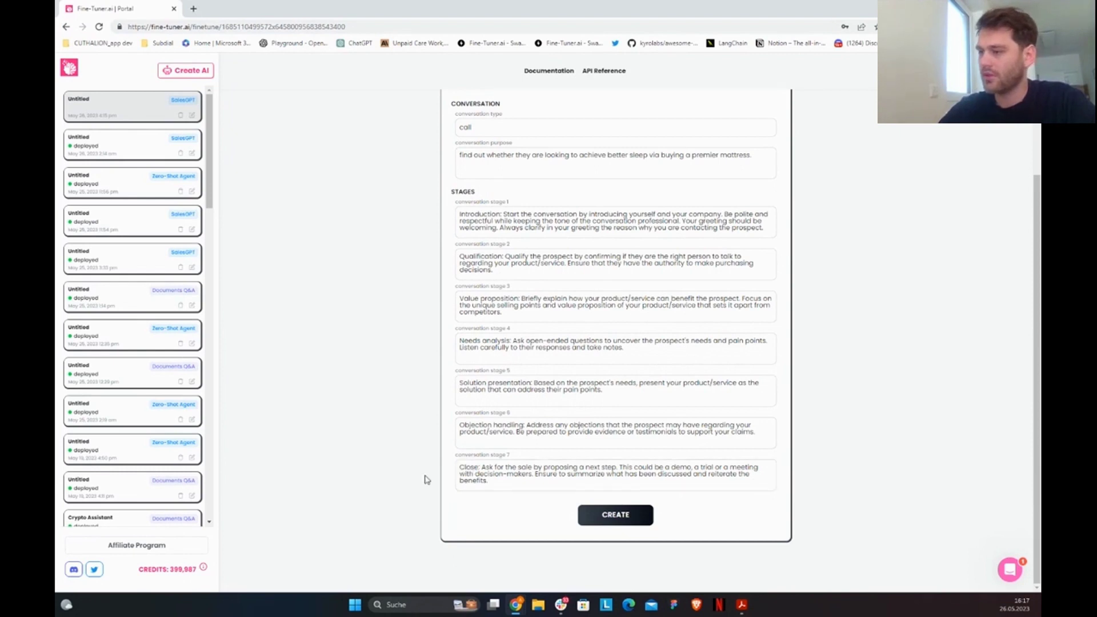
left_click(600, 527)
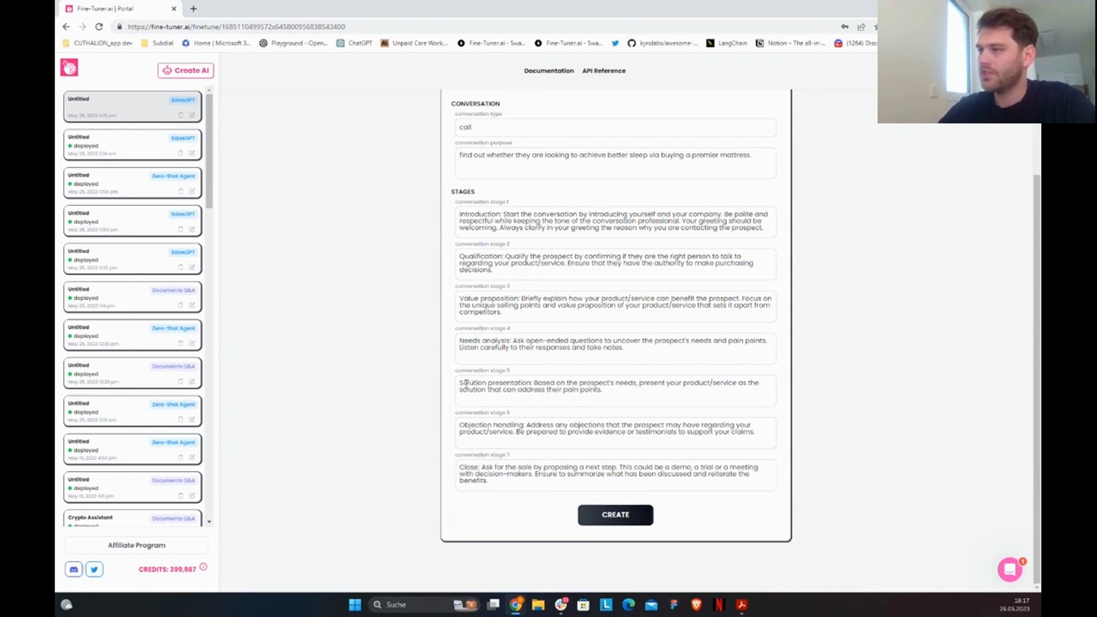
left_click(404, 241)
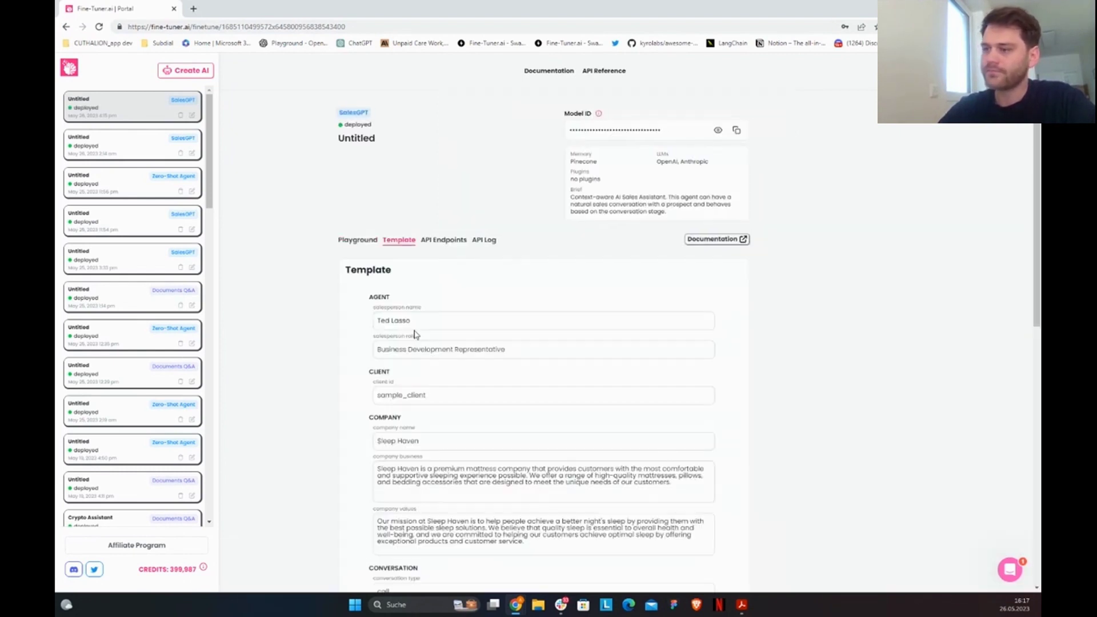
scroll(456, 313, "down", 4)
scroll(456, 315, "down", 4)
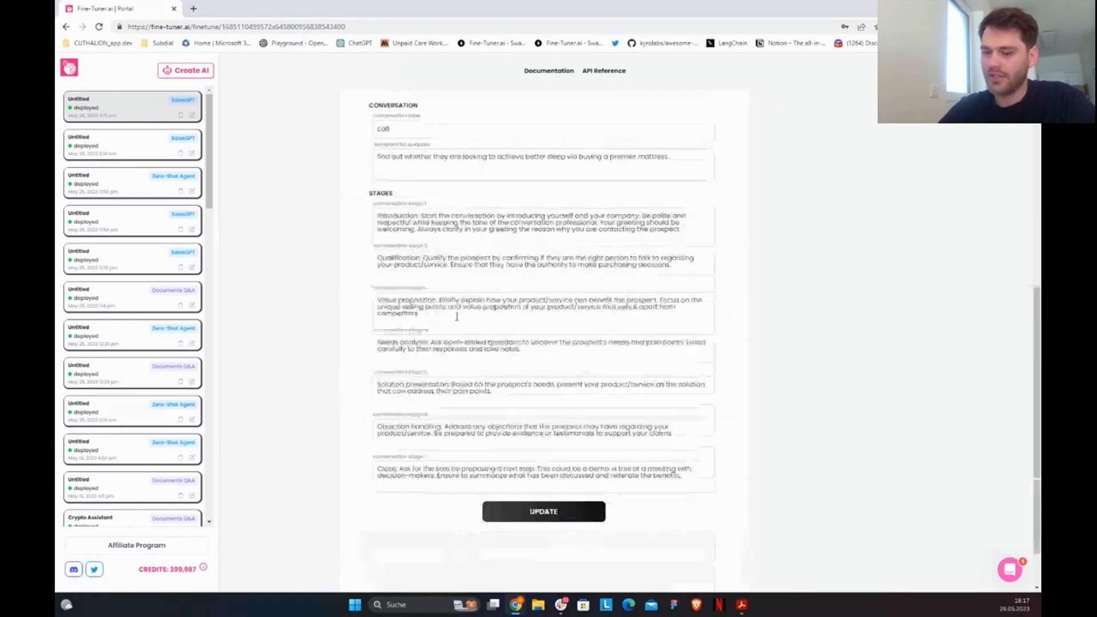
scroll(462, 387, "up", 6)
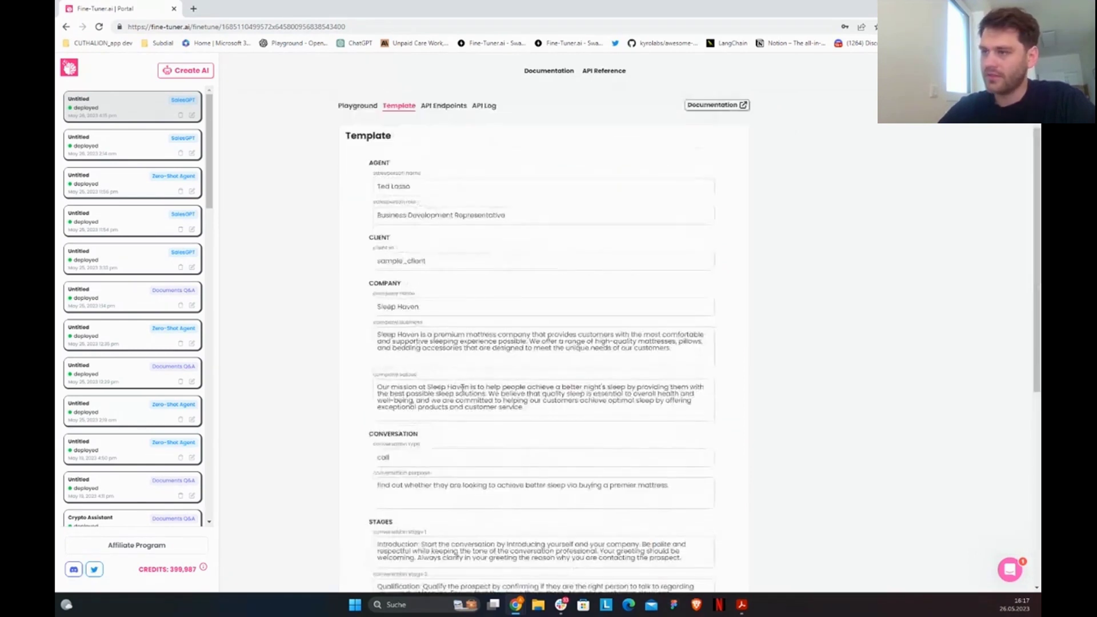
scroll(437, 274, "up", 1)
scroll(437, 274, "down", 5)
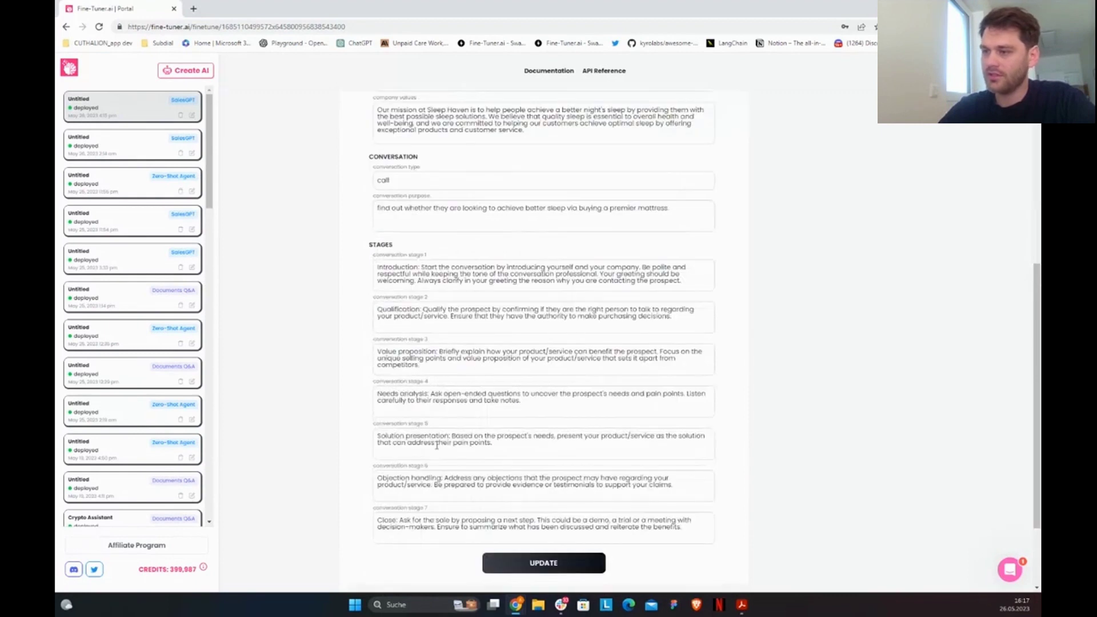
scroll(436, 446, "up", 3)
scroll(440, 445, "up", 4)
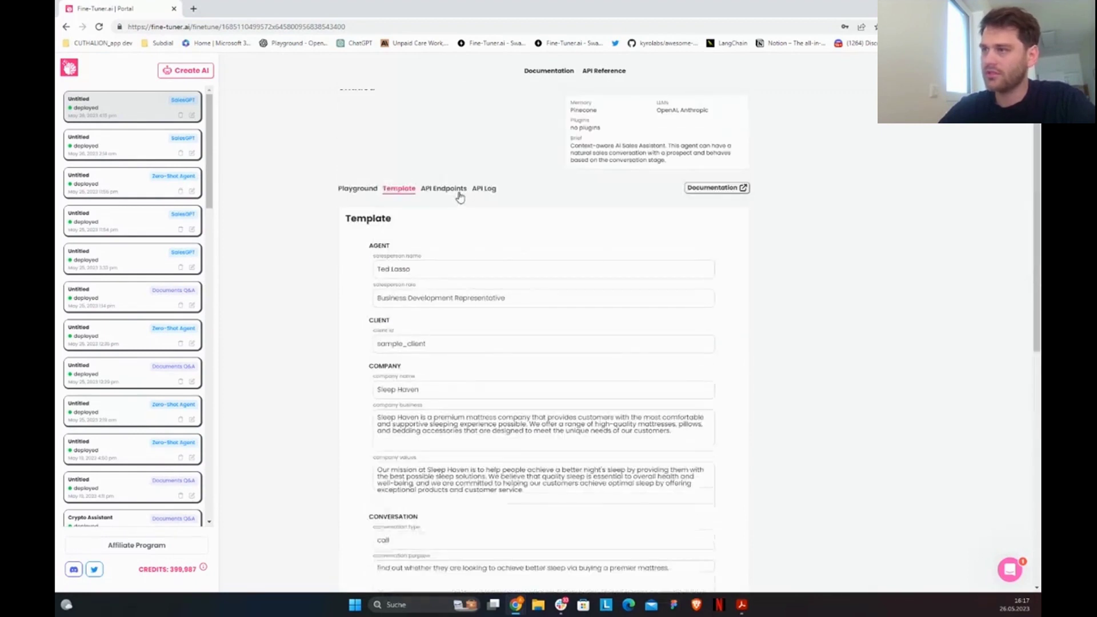
- Show API Endpoints and browse the SalesGPT Update POST endpoint's parameters, starting with model id
left_click(459, 193)
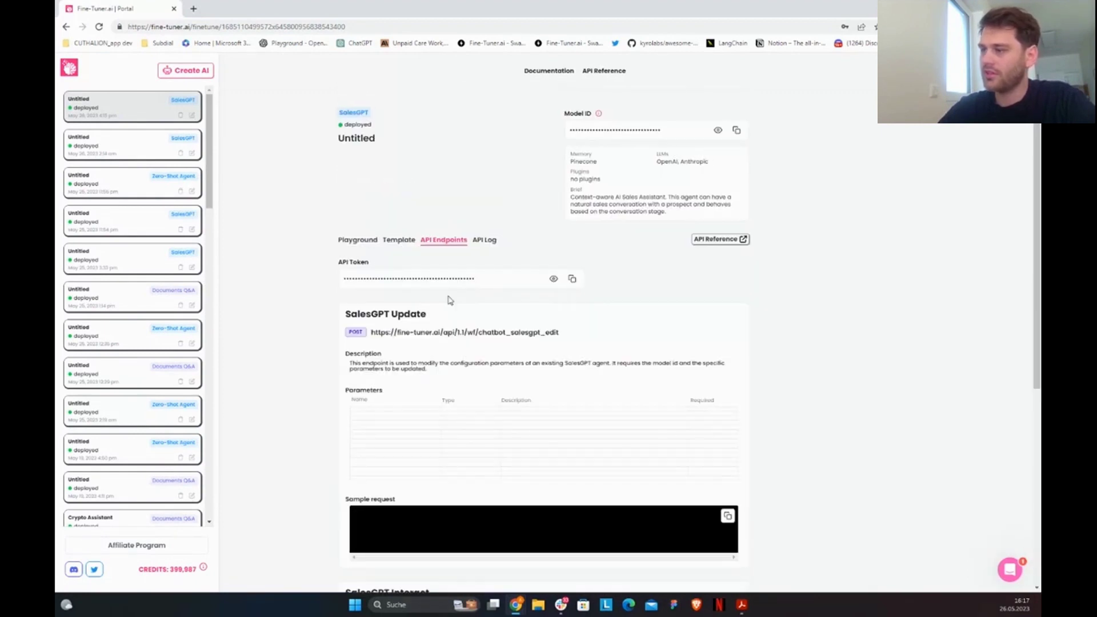
scroll(464, 364, "down", 8)
scroll(464, 363, "down", 5)
scroll(465, 364, "up", 18)
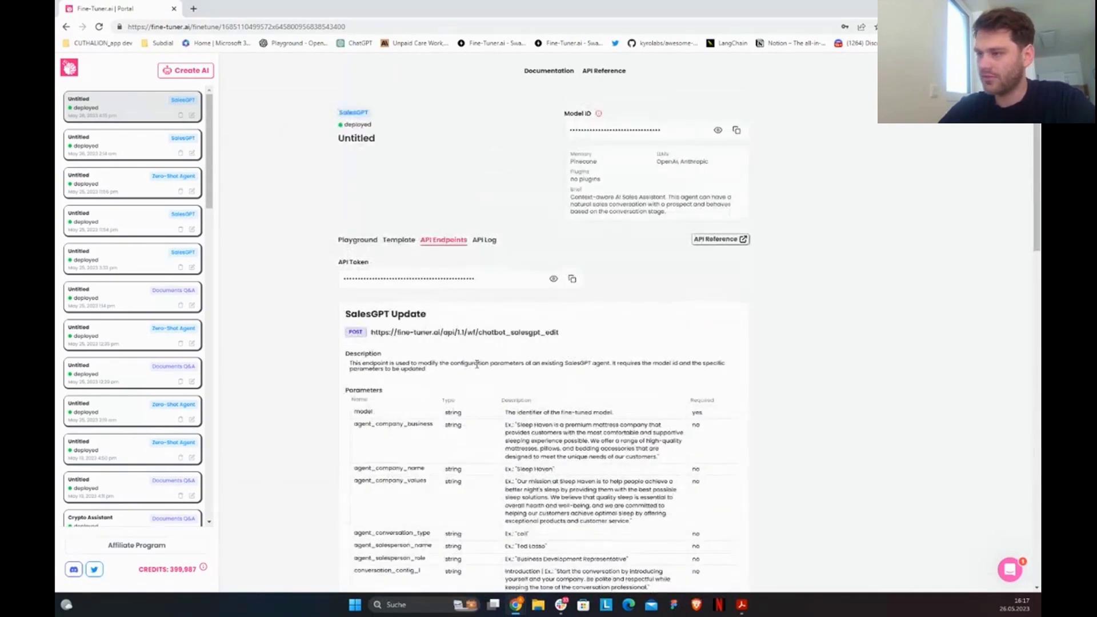
scroll(485, 399, "down", 3)
scroll(511, 429, "up", 3)
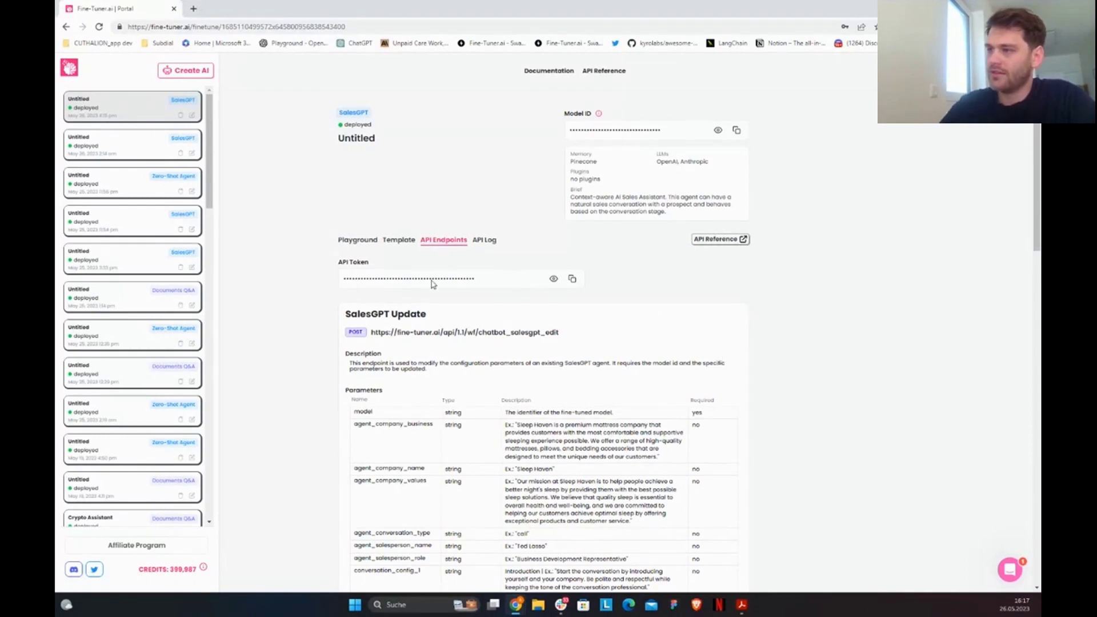
- Open the API Log tab, which shows no API calls yet
left_click(484, 240)
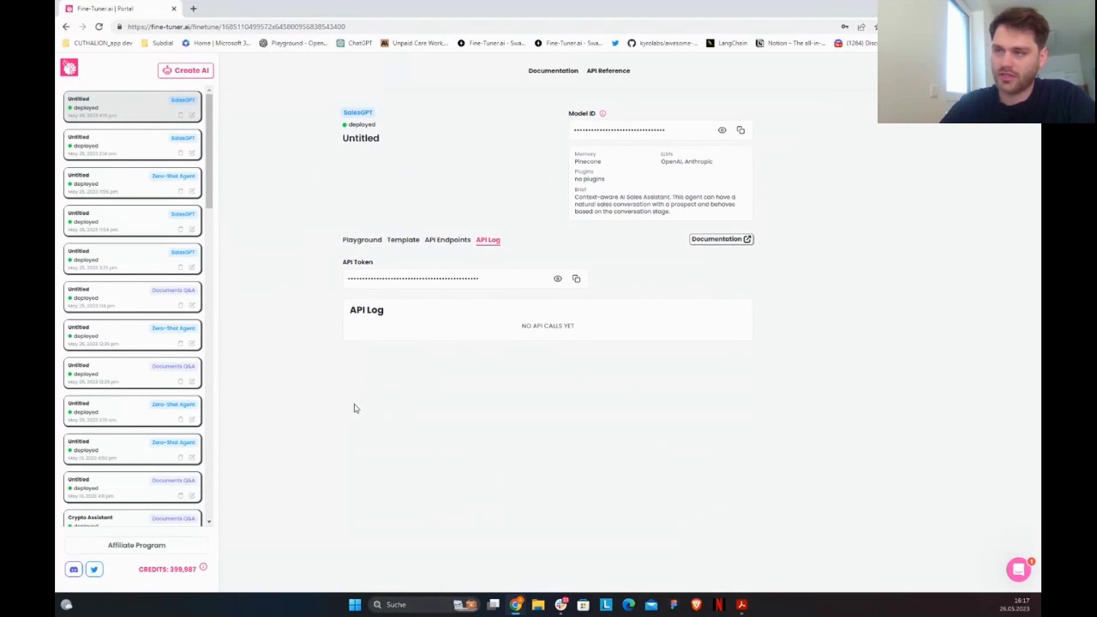
- In the Playground, send 'Hallo' and receive Ted Lasso's Sleep Haven mattress sales greeting
left_click(377, 247)
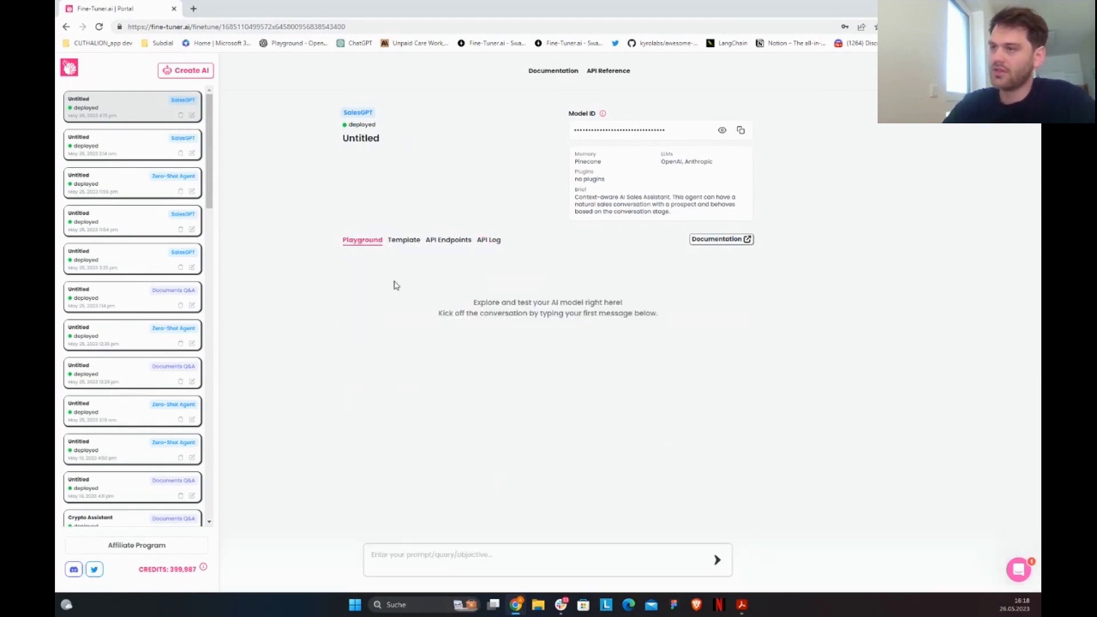
left_click(412, 240)
left_click(360, 243)
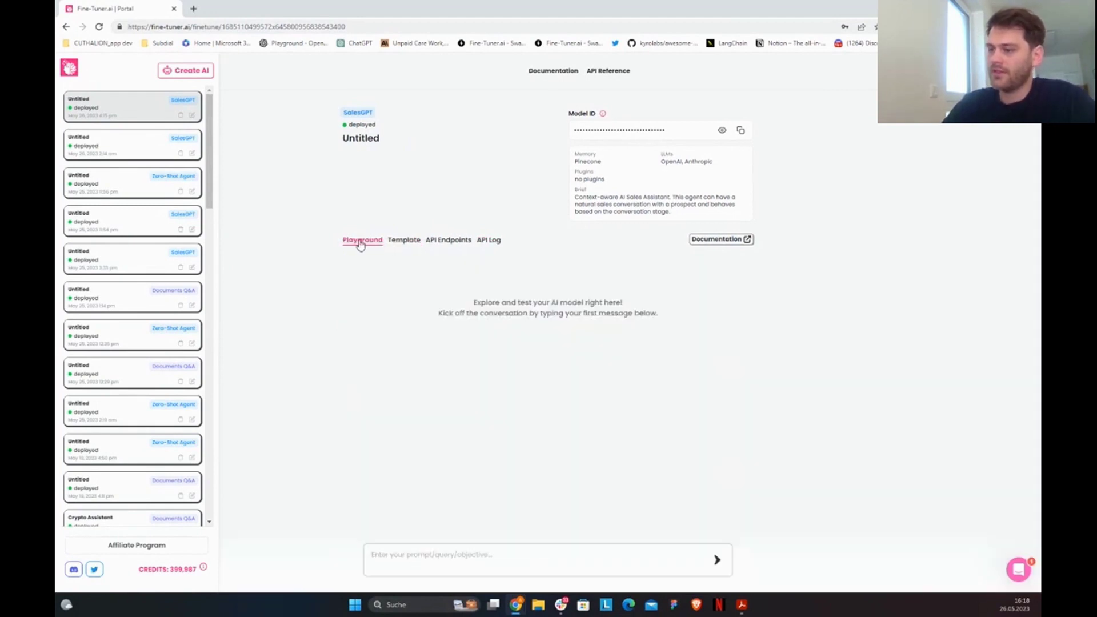
left_click(433, 451)
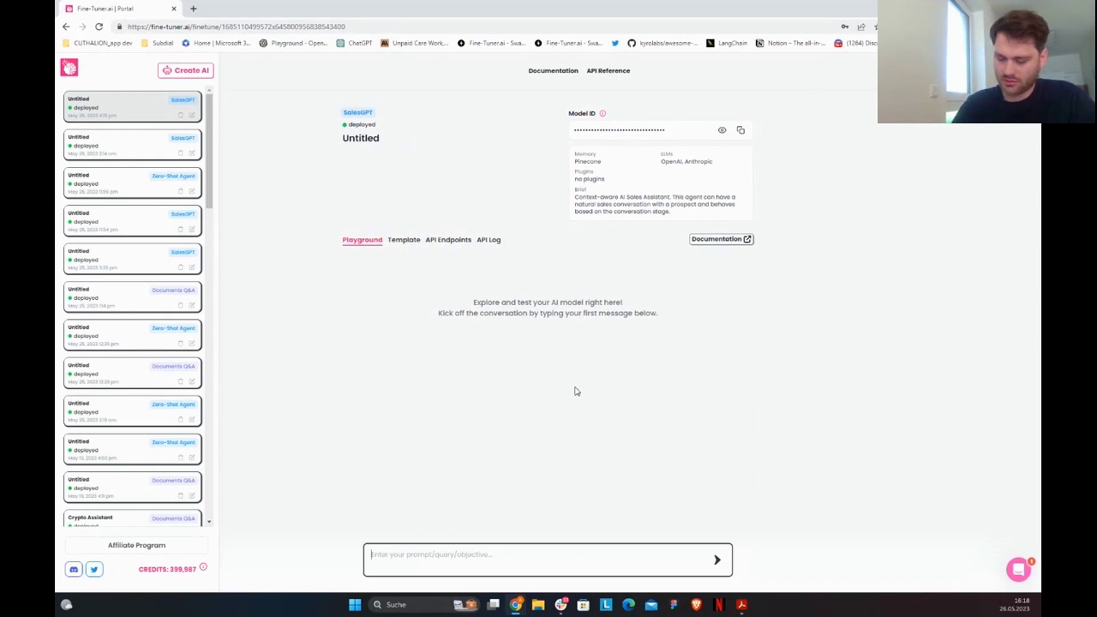
type("Ha")
type("llo")
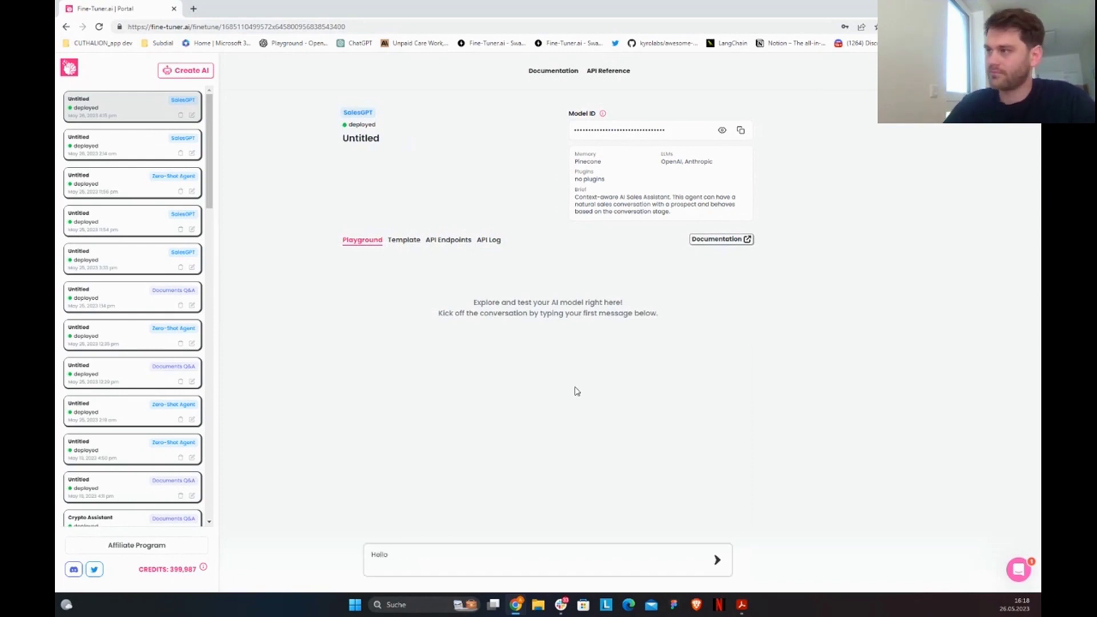
key("Return")
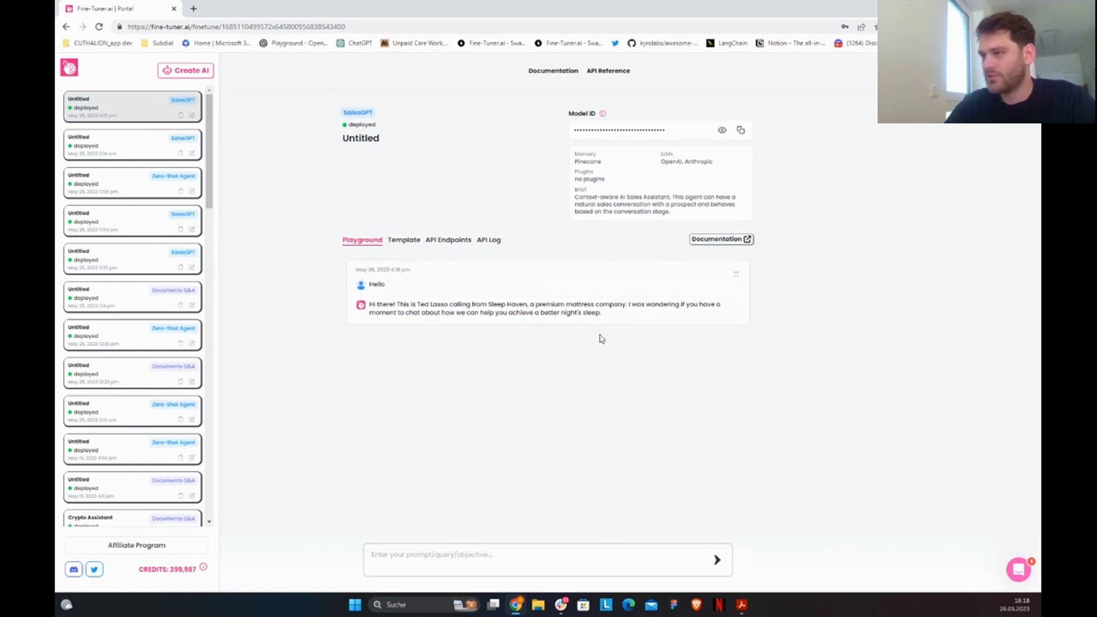
- Check the agent's template settings, then return to the Playground and enlarge the page by 10%
left_click(404, 240)
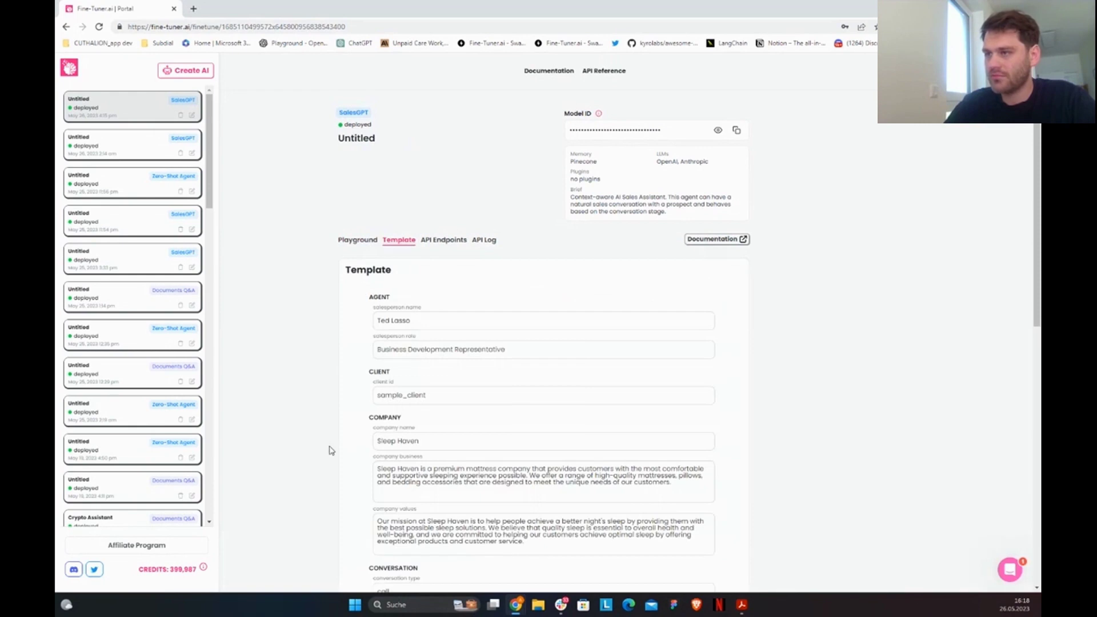
left_click(344, 240)
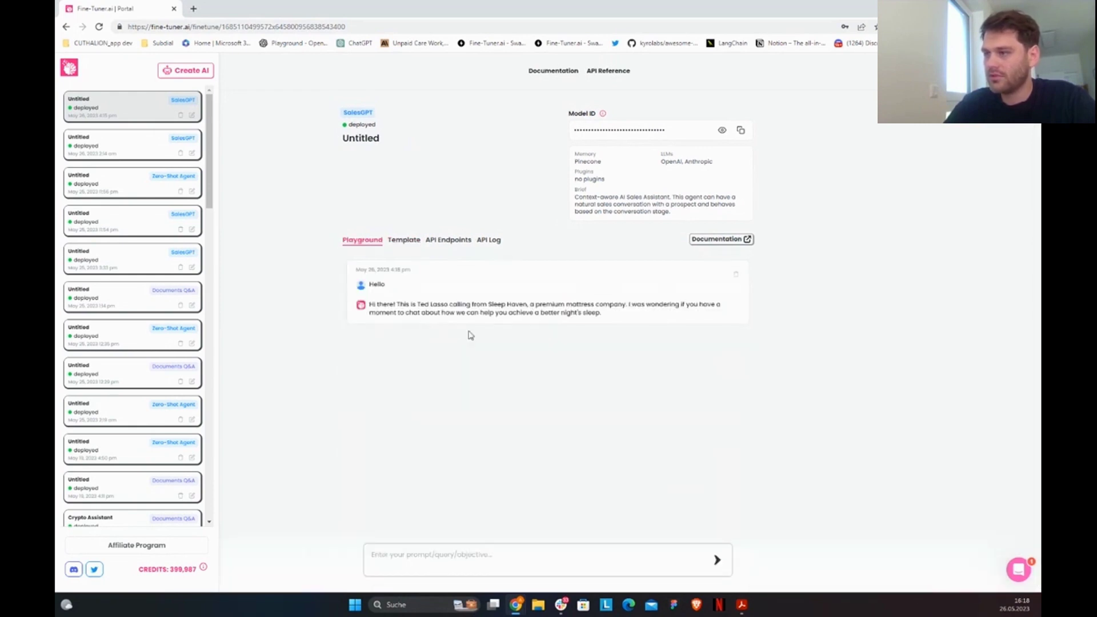
key("ctrl+plus")
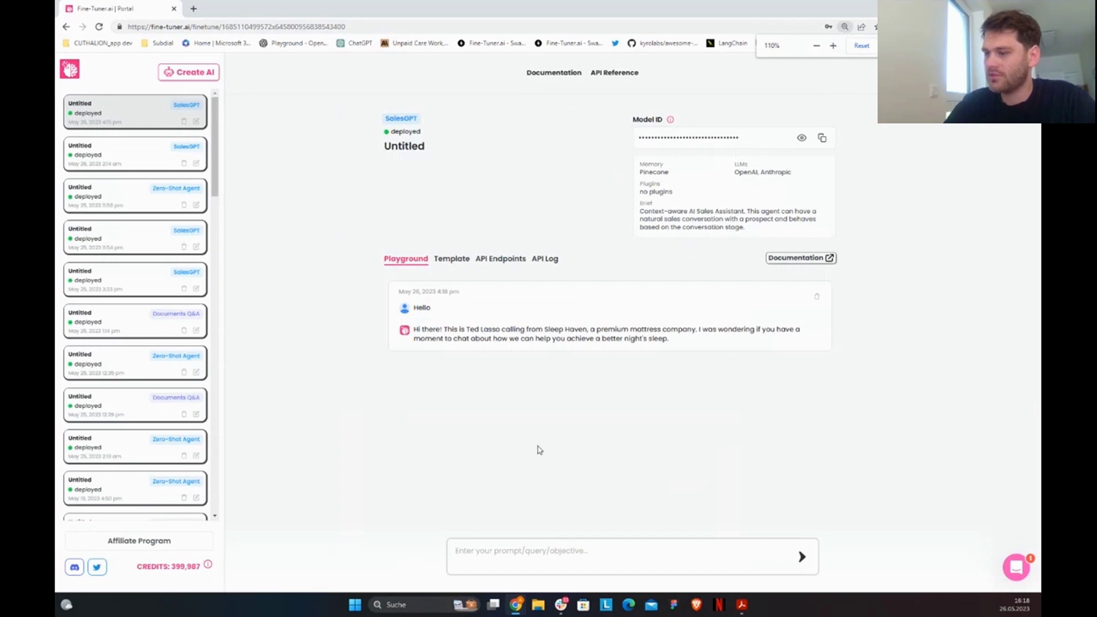
- Reply 'I dont know, not very interested' to the Ted Lasso sales agent
left_click(567, 543)
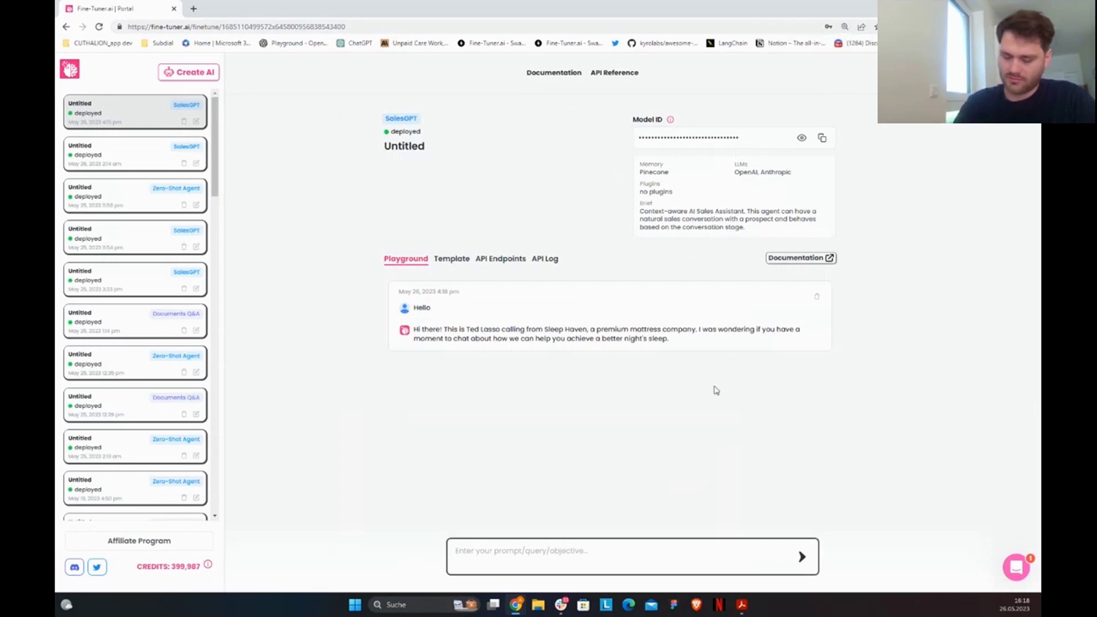
type("I dont know, not very")
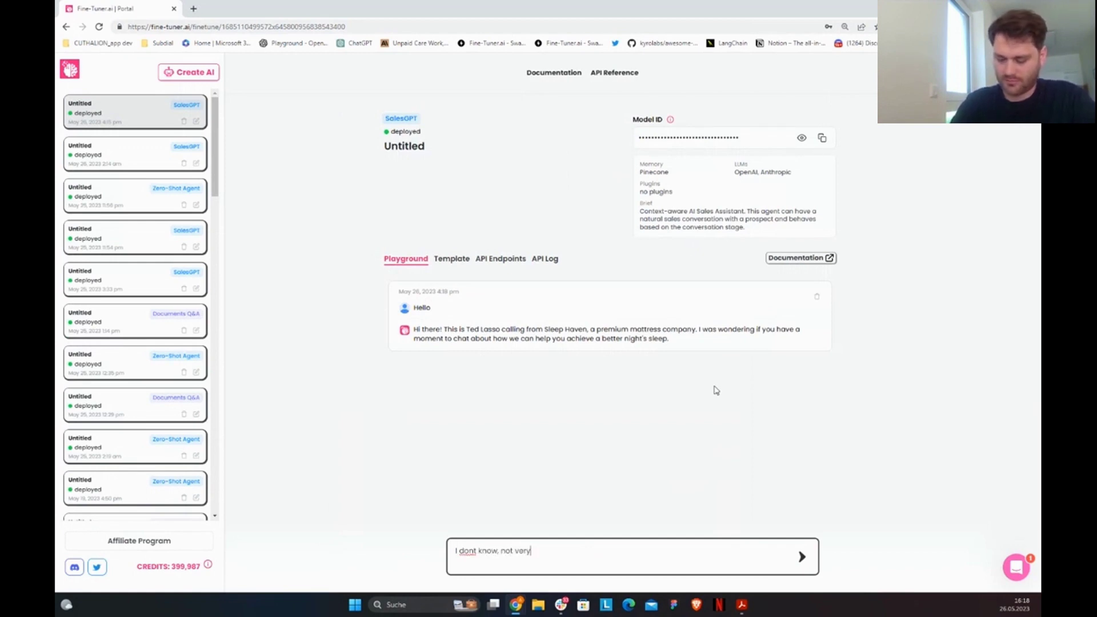
type(" interes")
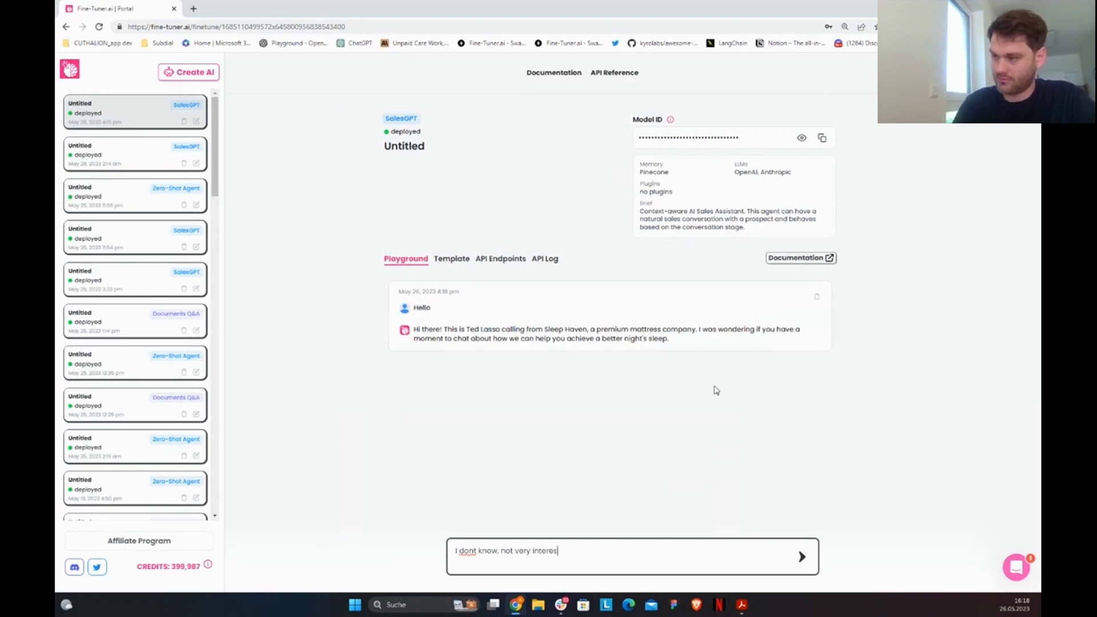
type("ted")
key("Return")
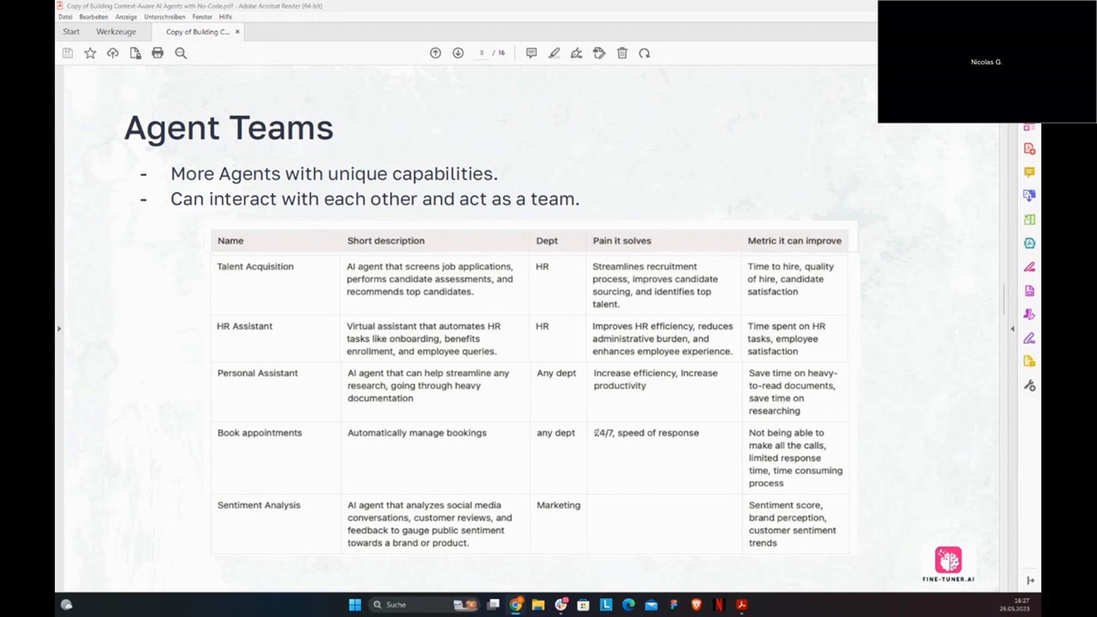
- Switch from Acrobat Reader back to the Fine-Tuner.ai window through the Chrome taskbar preview
mouse_move(519, 605)
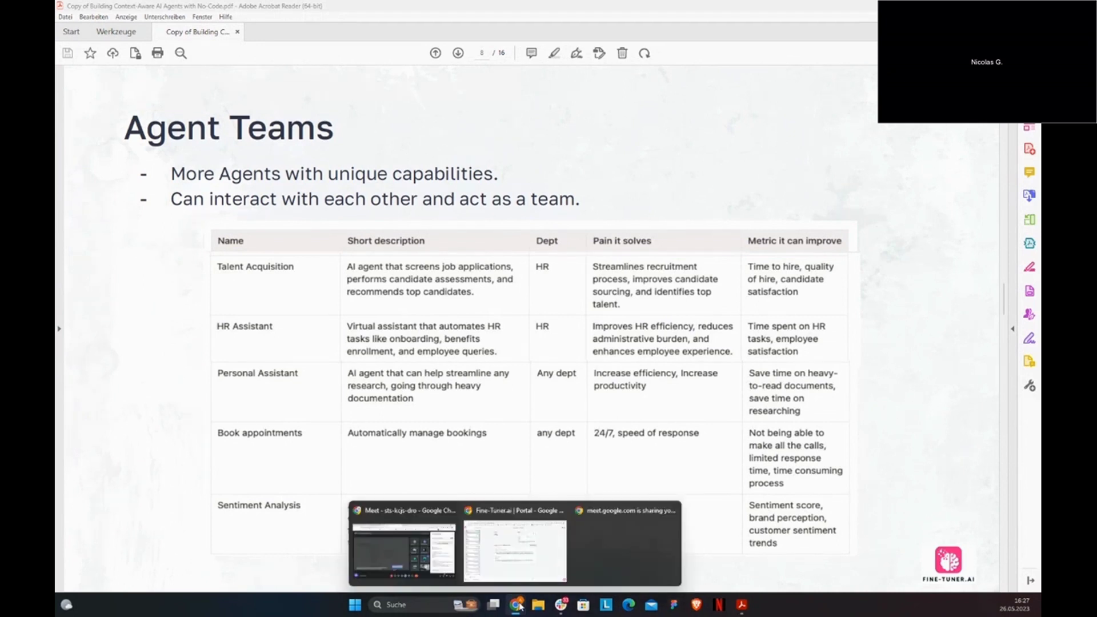
- Bring the Fine-Tuner.ai portal forward and start a new AI to see the agent types
left_click(526, 572)
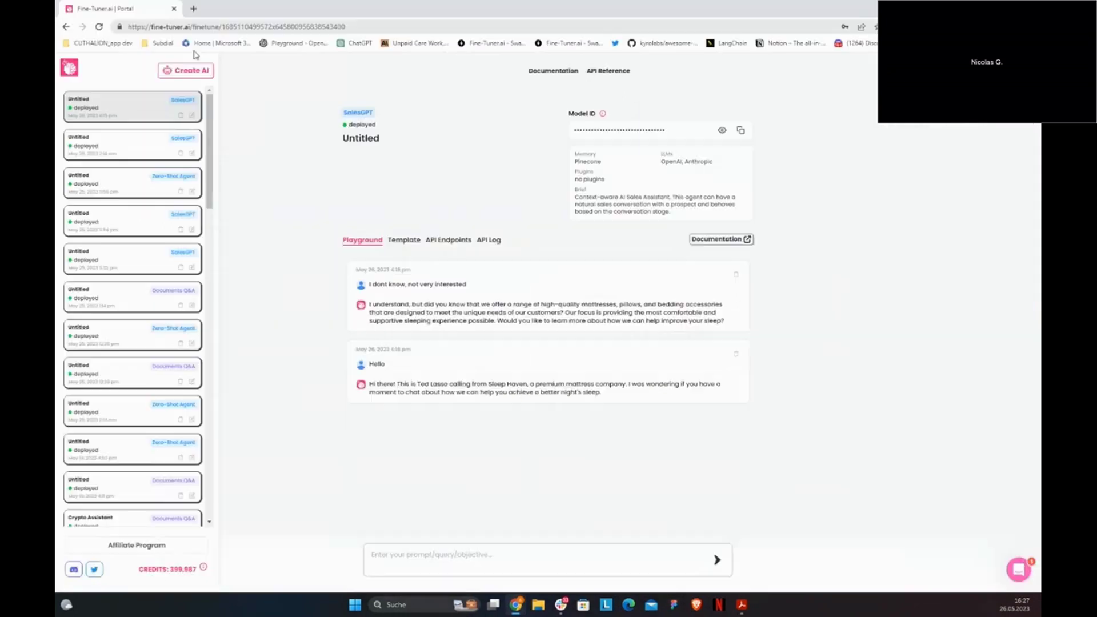
left_click(187, 70)
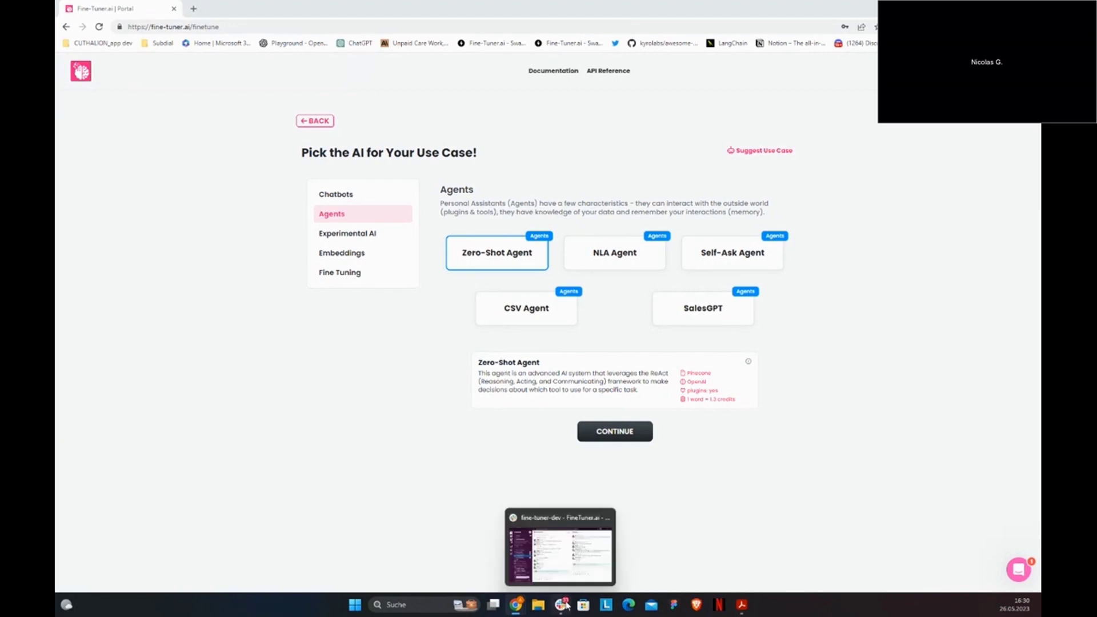
- Switch the shared view over to the Agent Teams slide in Acrobat Reader
mouse_move(517, 603)
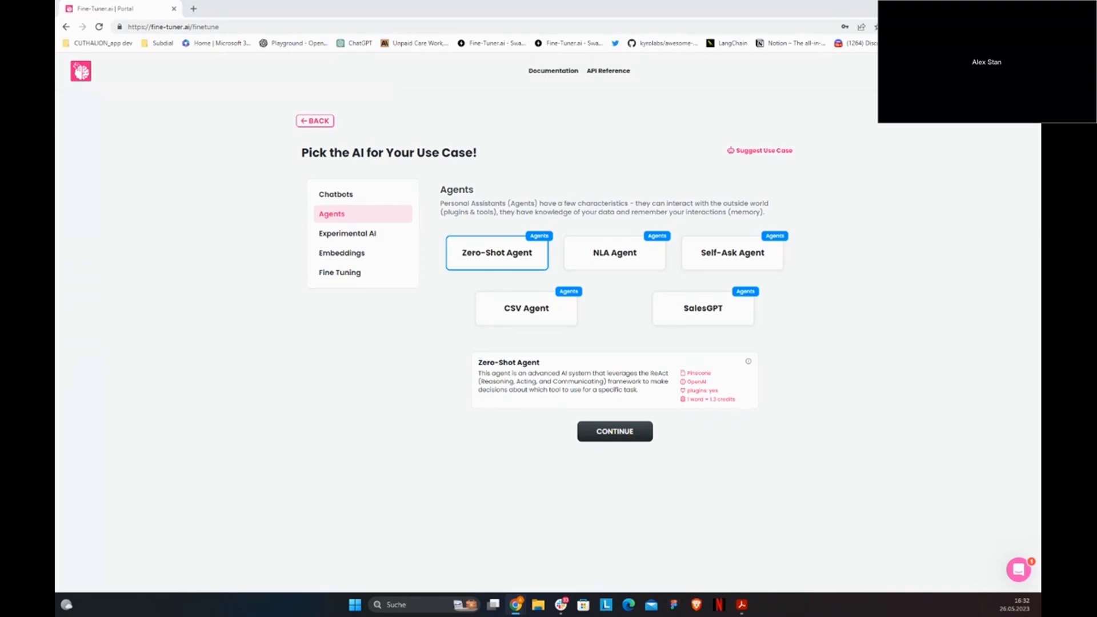
key("alt+Tab")
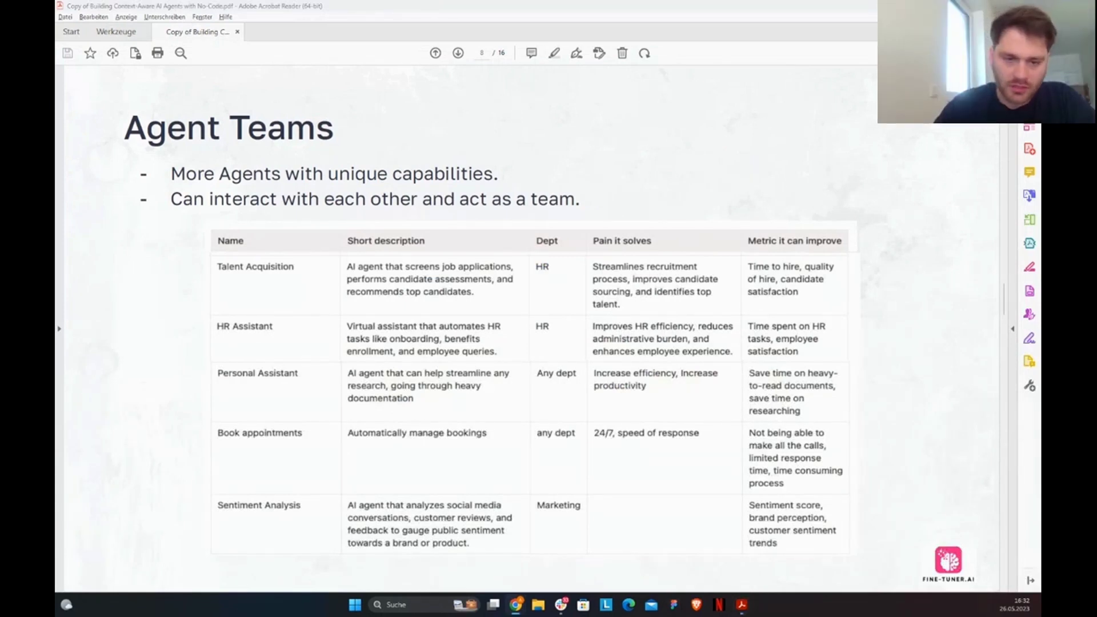
- Switch from the Agent Teams slide back to the Fine-Tuner.ai window
key("alt+Tab")
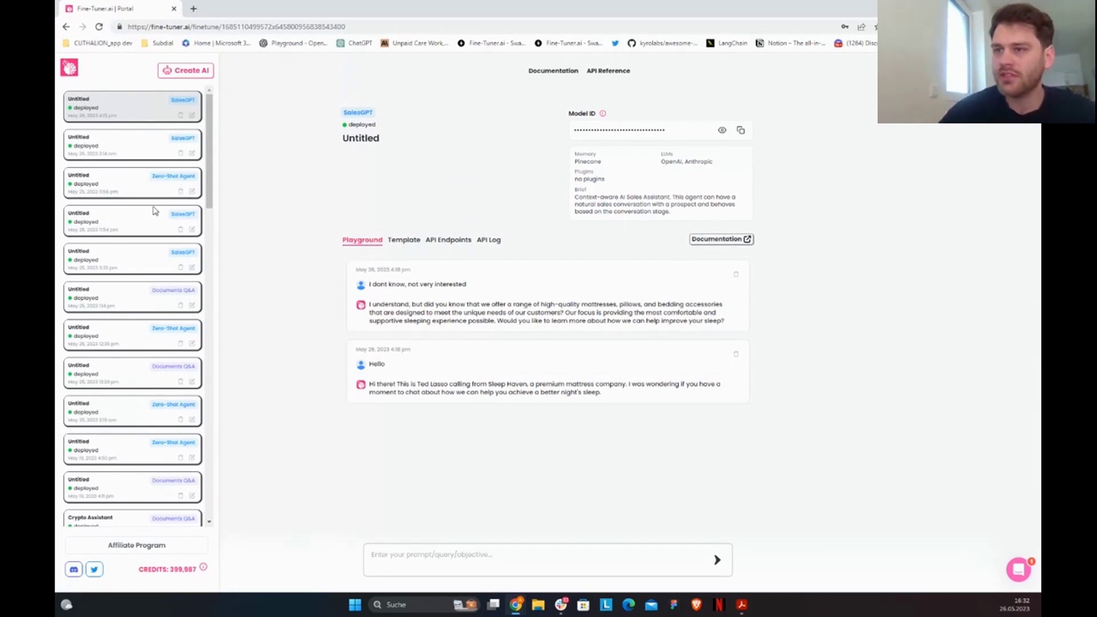
- Inspect the Documents Q&A agent's stored memory uploads, then return to the SalesGPT agent's chat
left_click(147, 296)
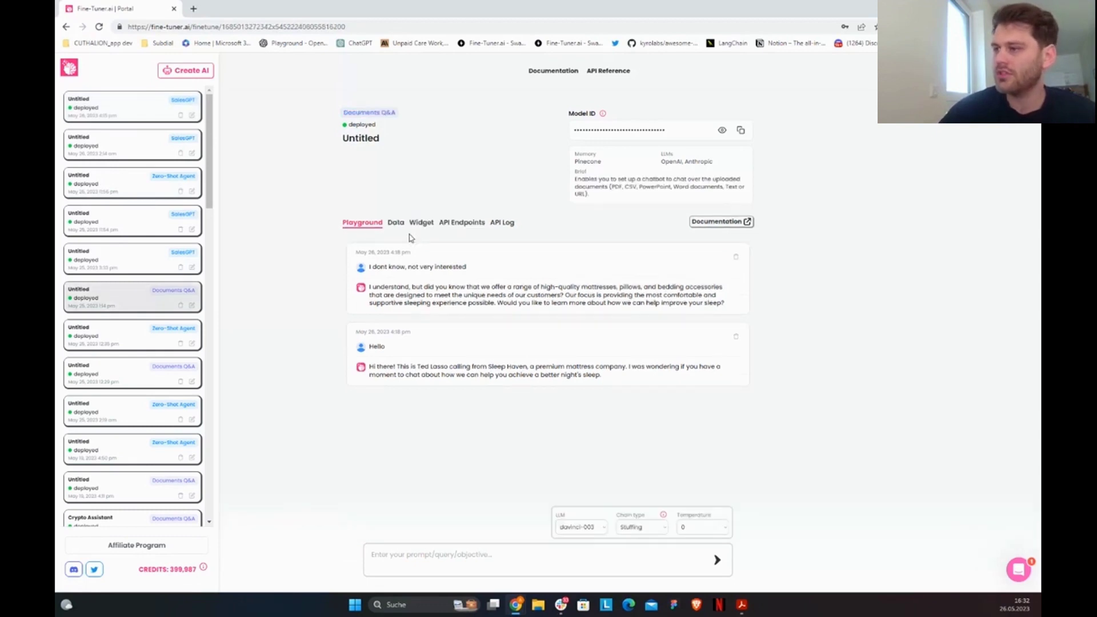
left_click(395, 223)
scroll(504, 345, "down", 1)
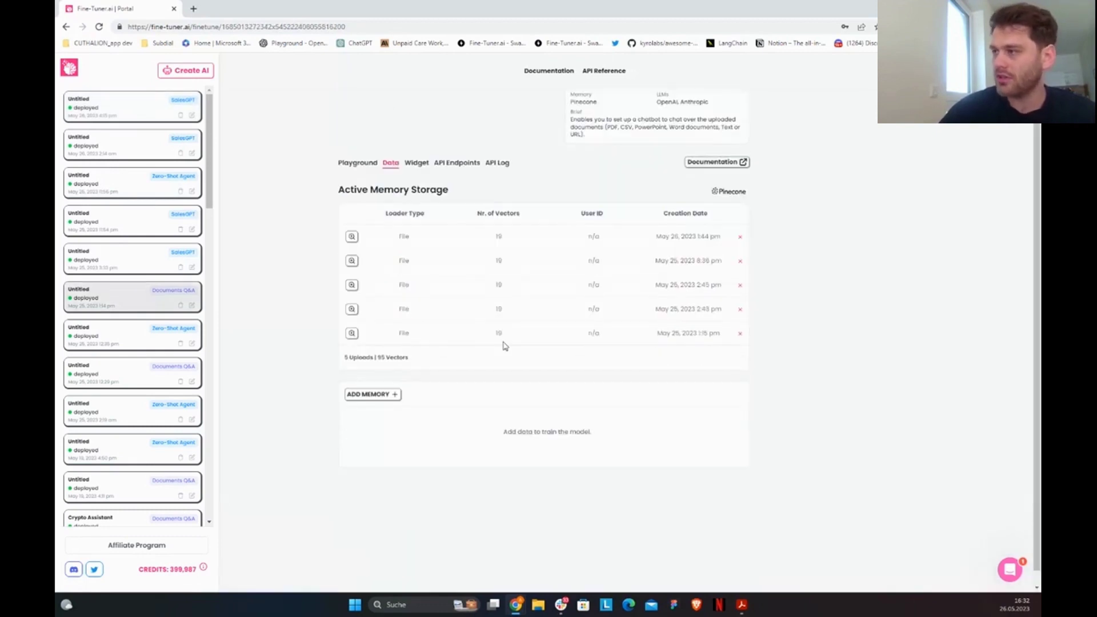
scroll(505, 346, "up", 1)
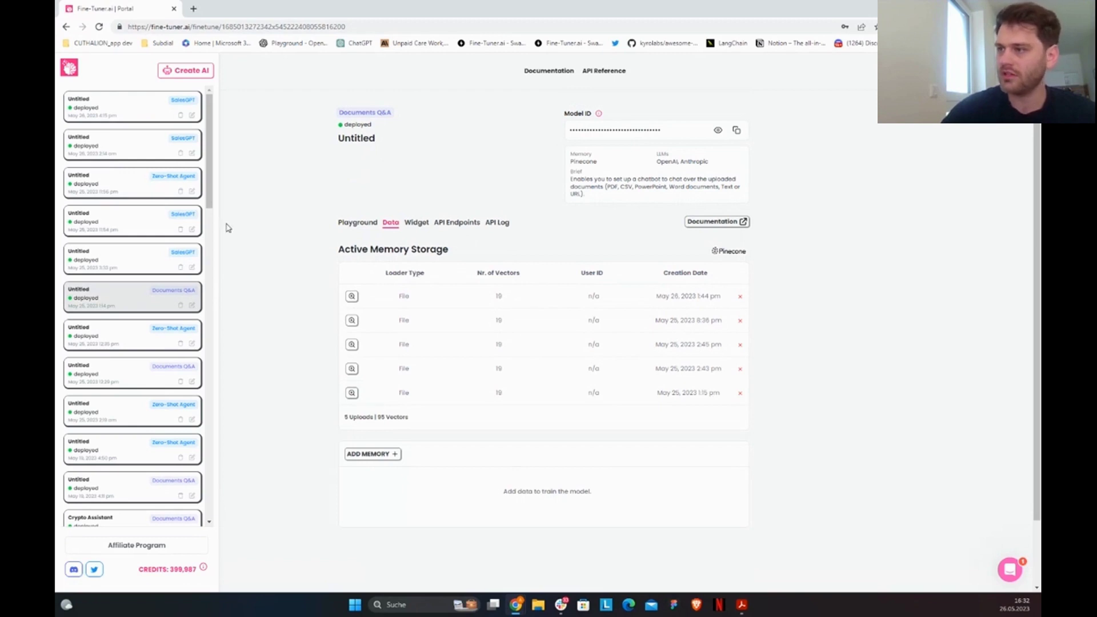
left_click(148, 119)
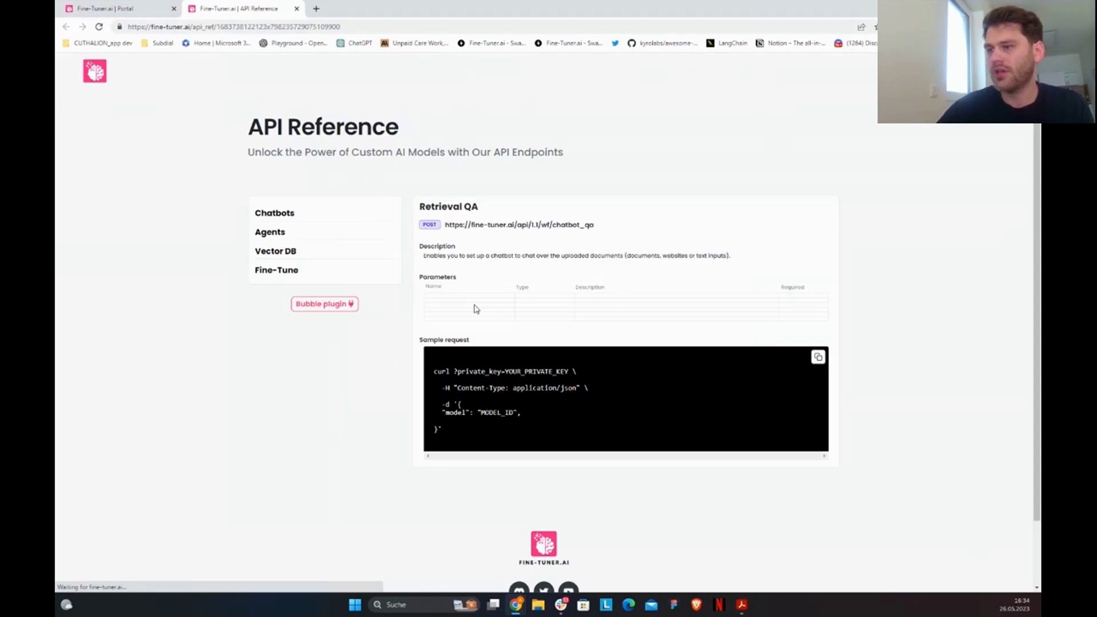
- Scroll down the API Reference page toward the Bubble plugin link
scroll(341, 374, "down", 3)
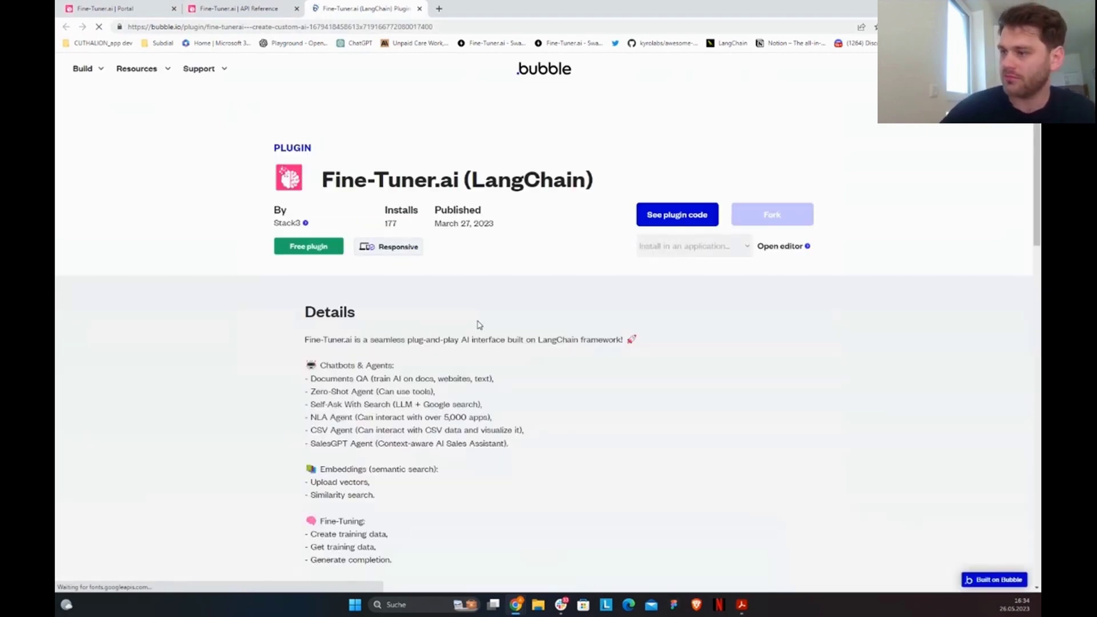
- Scroll through the Bubble plugin page's Details, Categories and Reviews sections
scroll(478, 326, "down", 5)
scroll(478, 324, "down", 7)
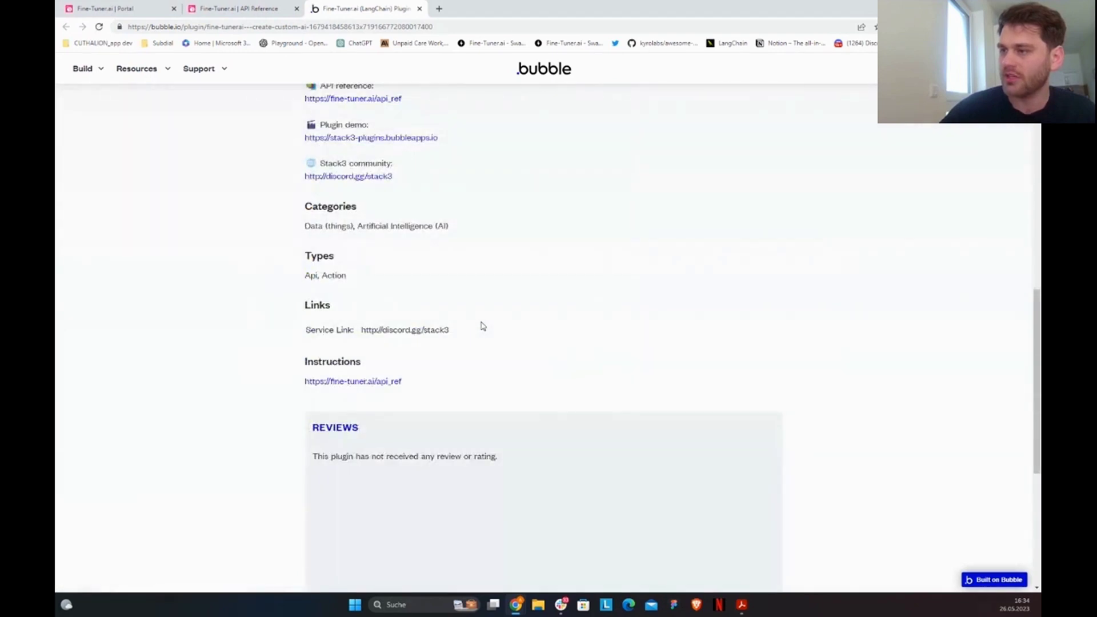
scroll(482, 323, "down", 2)
scroll(480, 330, "up", 6)
scroll(480, 331, "up", 8)
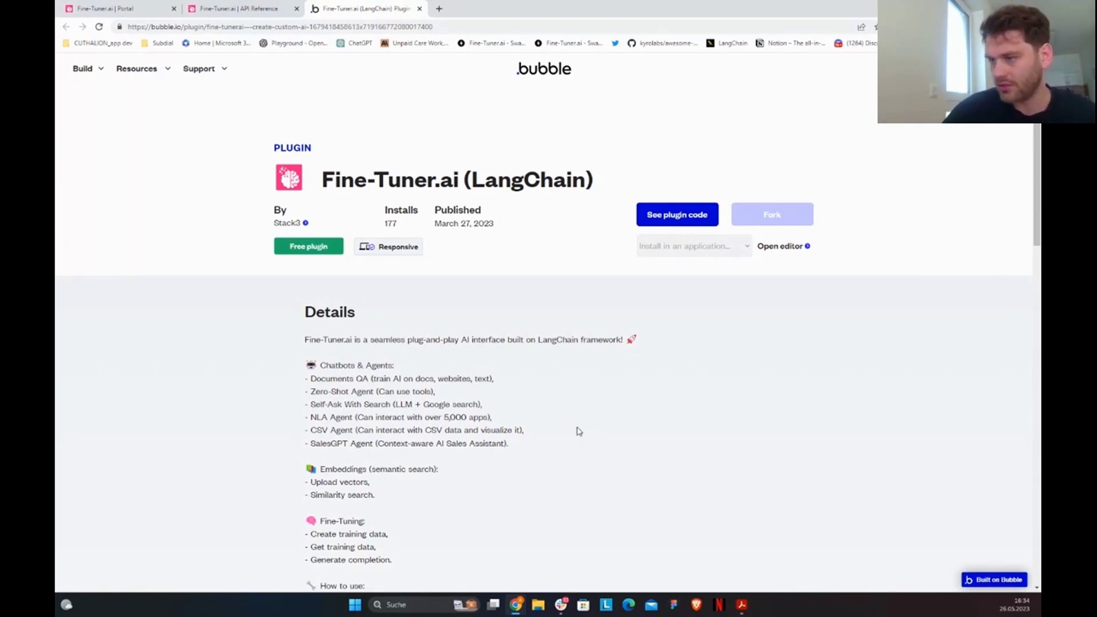
scroll(579, 429, "down", 3)
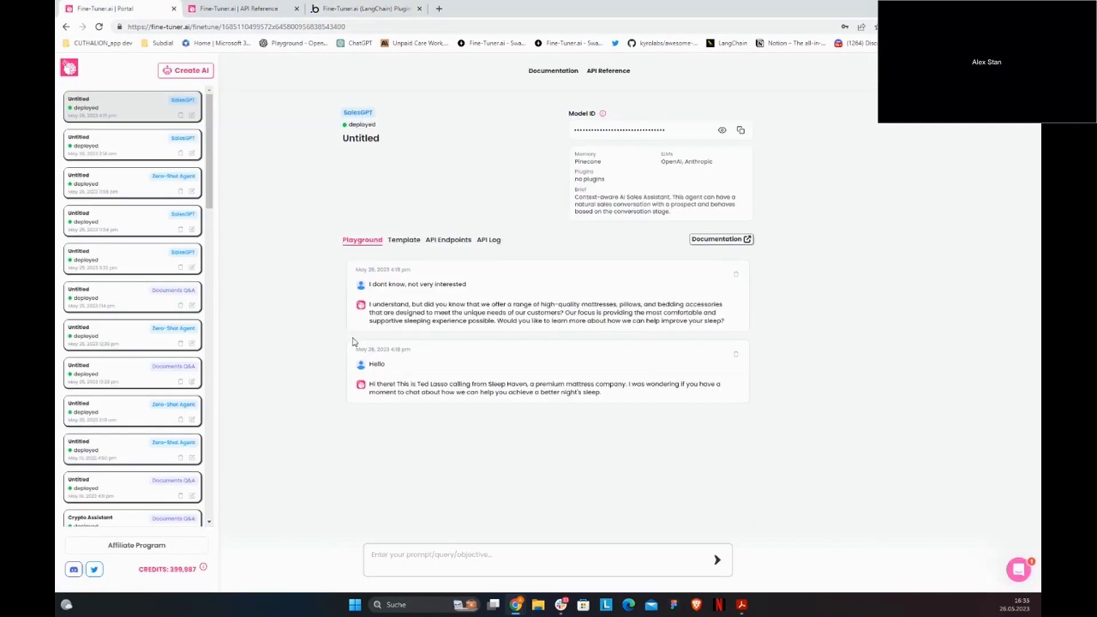
left_click_drag(404, 321, 355, 336)
left_click(355, 337)
left_click(356, 336)
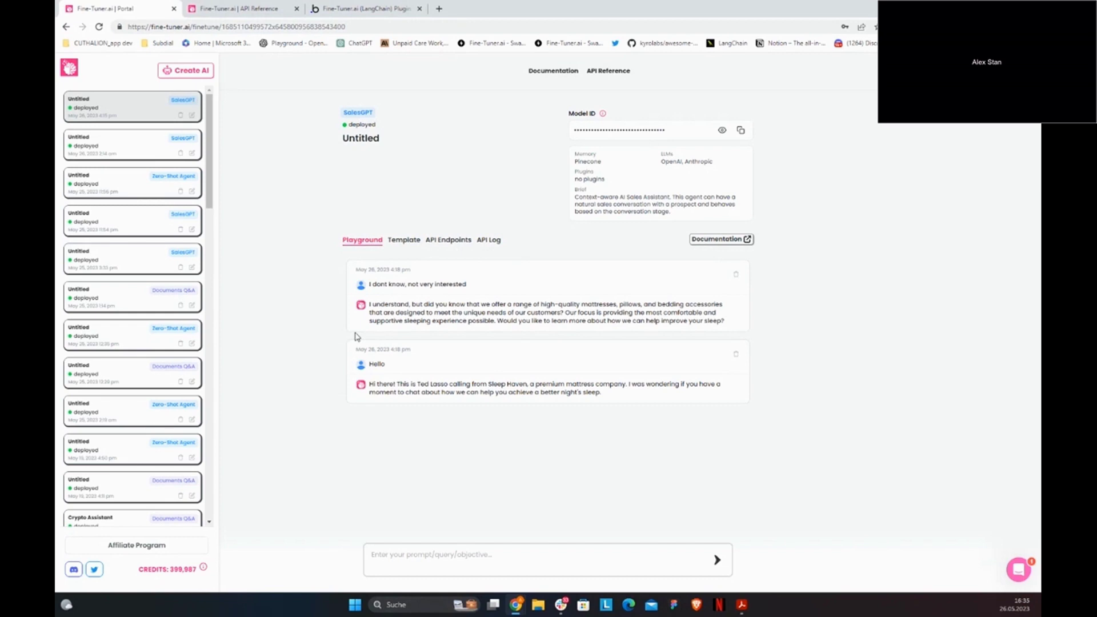